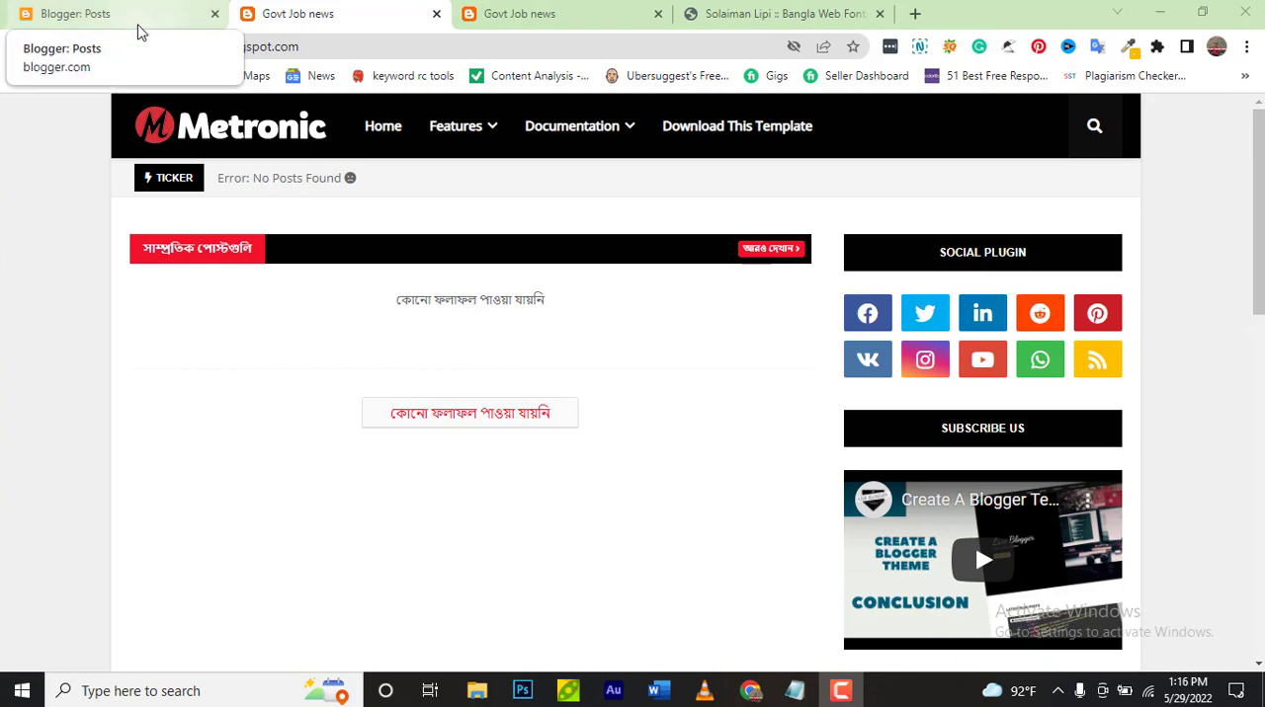
left_click(829, 697)
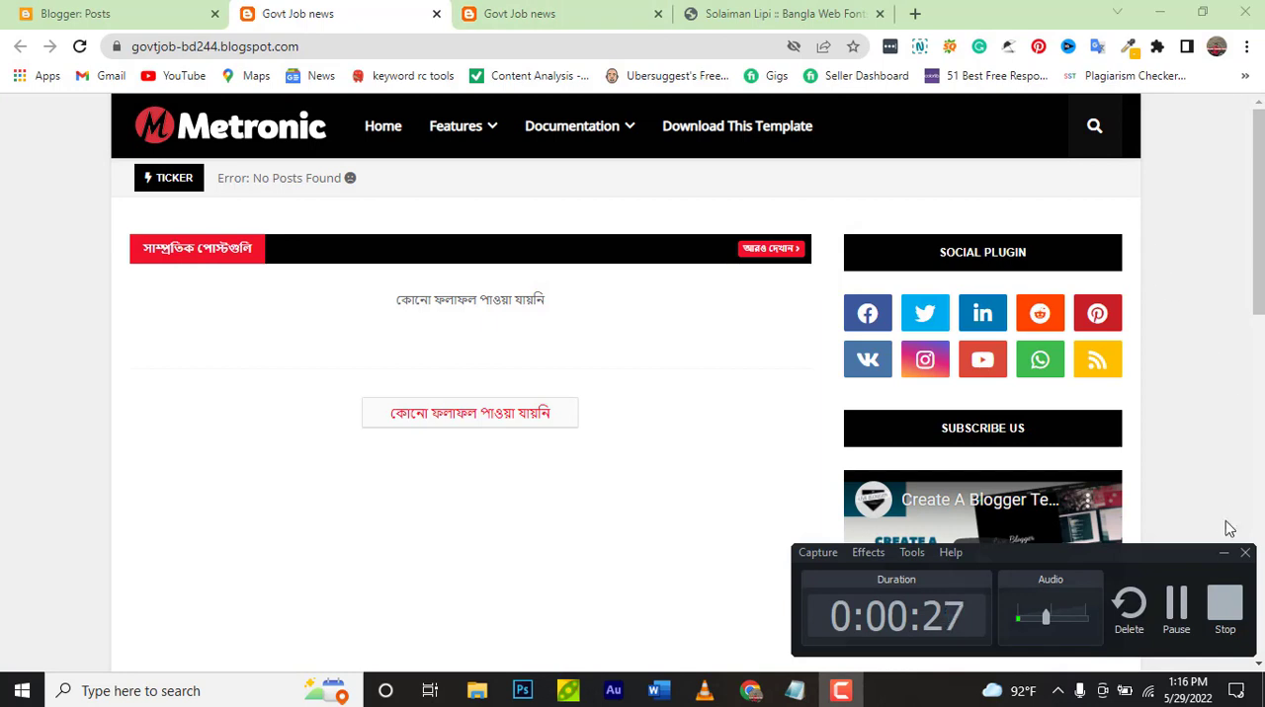
left_click(1223, 553)
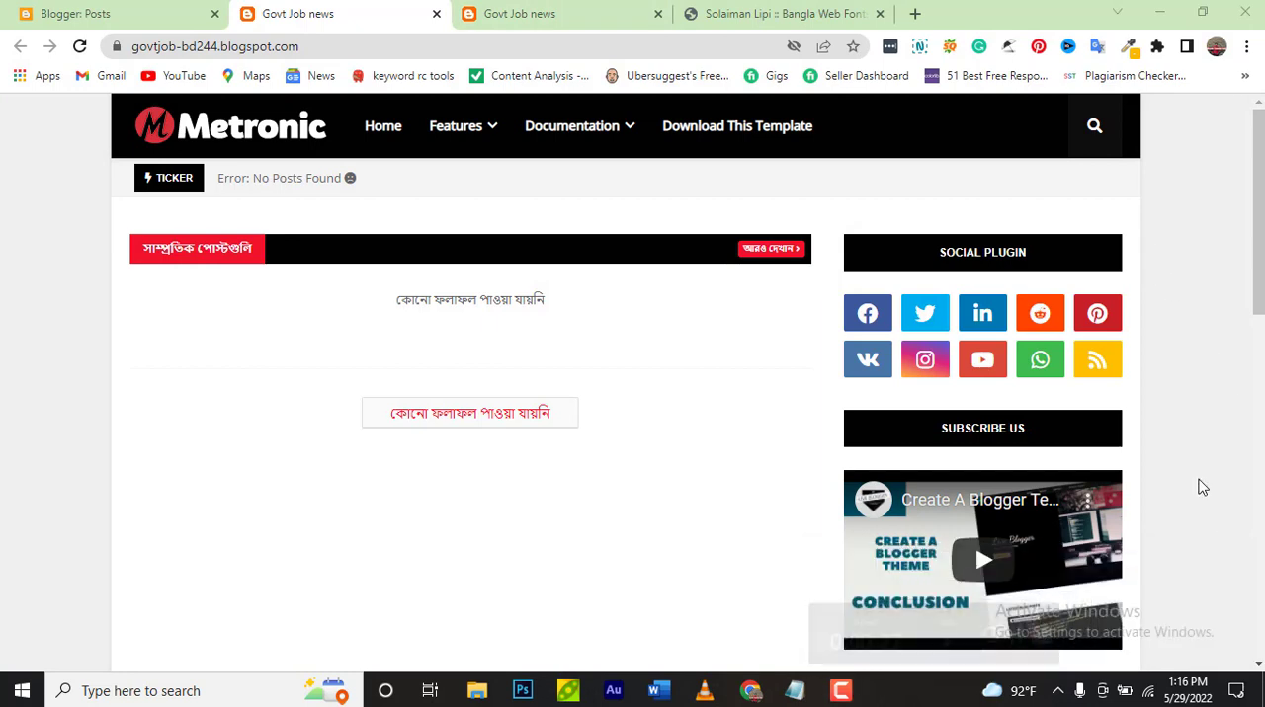
Switch to the Blogger dashboard and create a new post in the Govt Job news blog
left_click(109, 20)
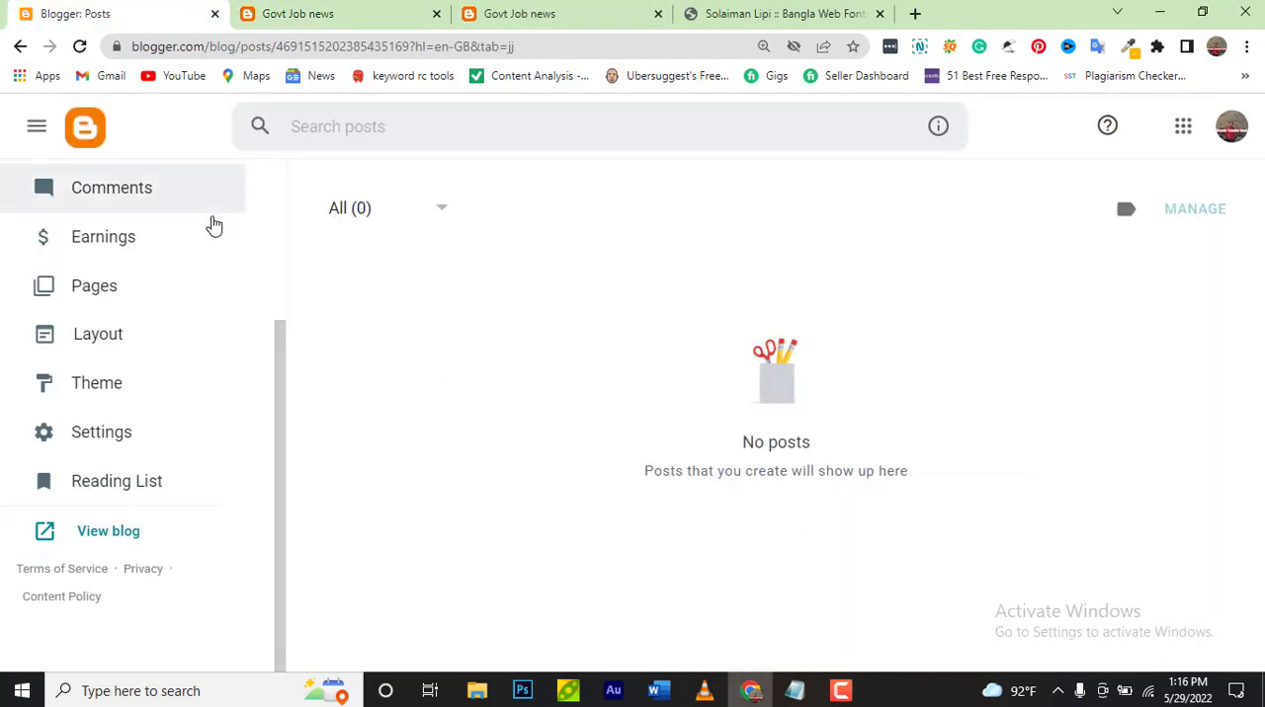
scroll(197, 247, "up", 3)
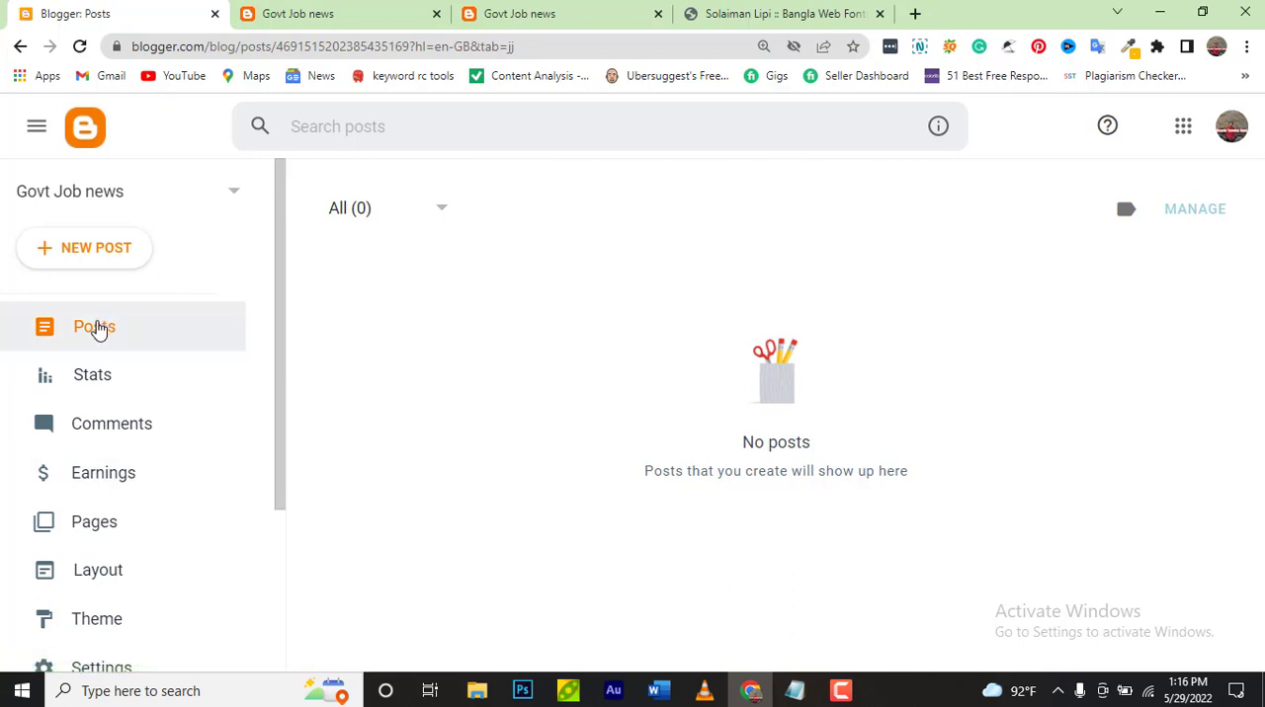
left_click(102, 247)
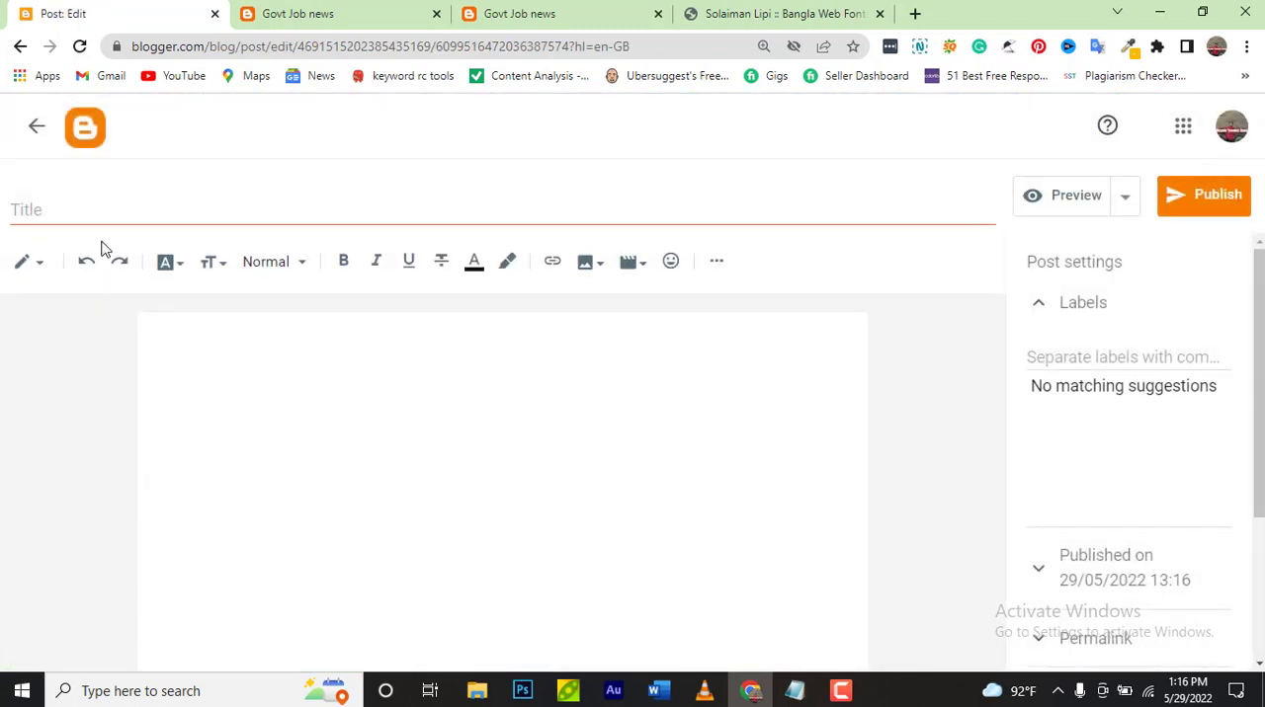
Look over the empty post's title, body and post settings, including the reader comment options and custom robot tags
left_click(138, 207)
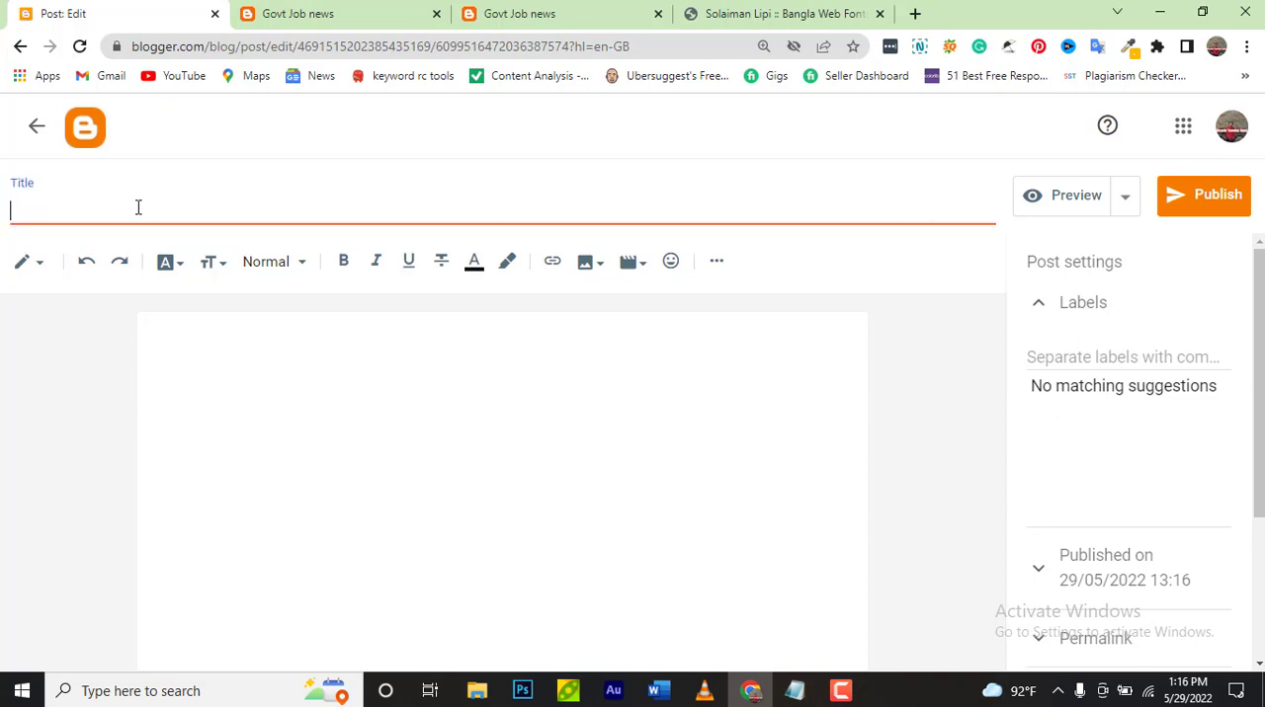
left_click(248, 352)
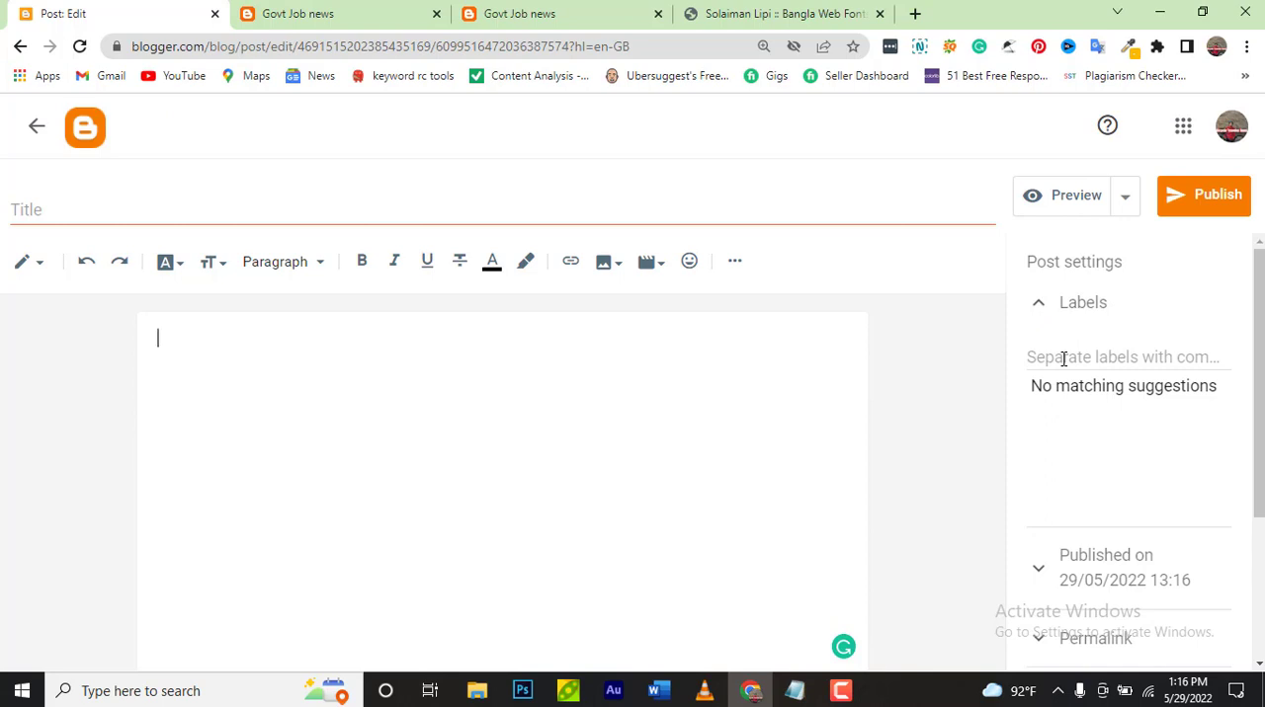
scroll(1063, 358, "down", 3)
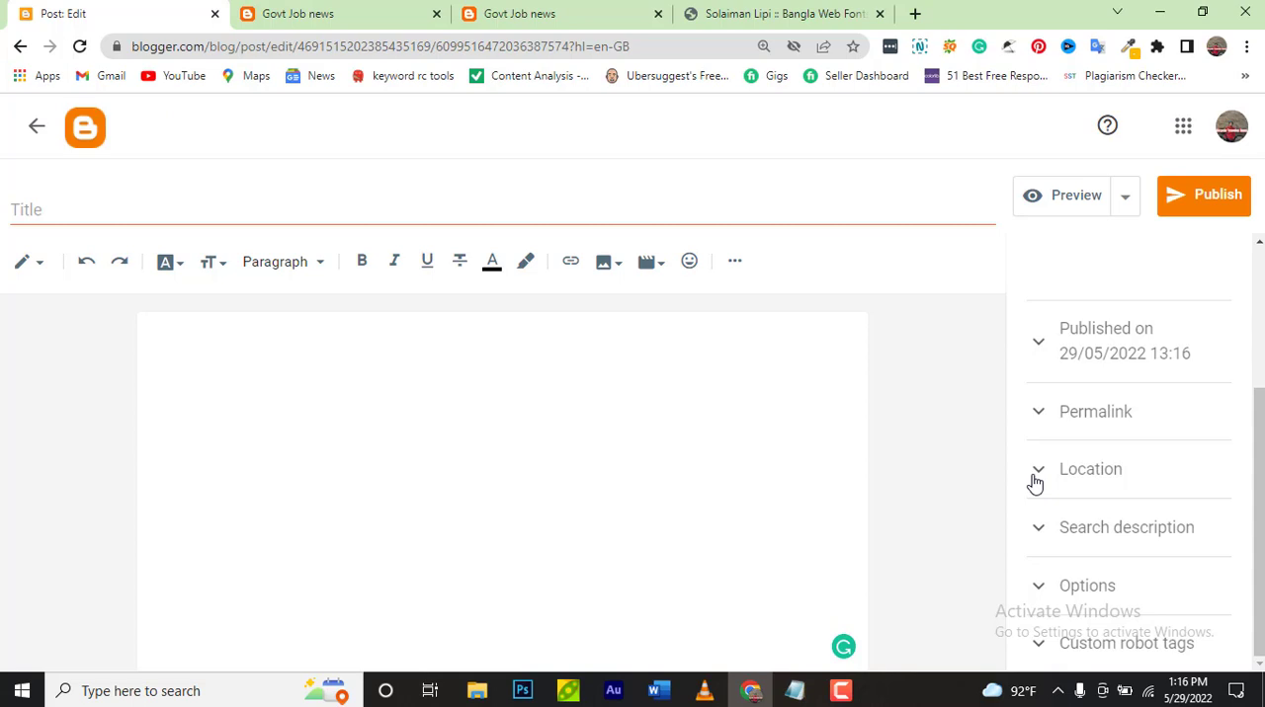
left_click(1048, 589)
scroll(1048, 603, "down", 1)
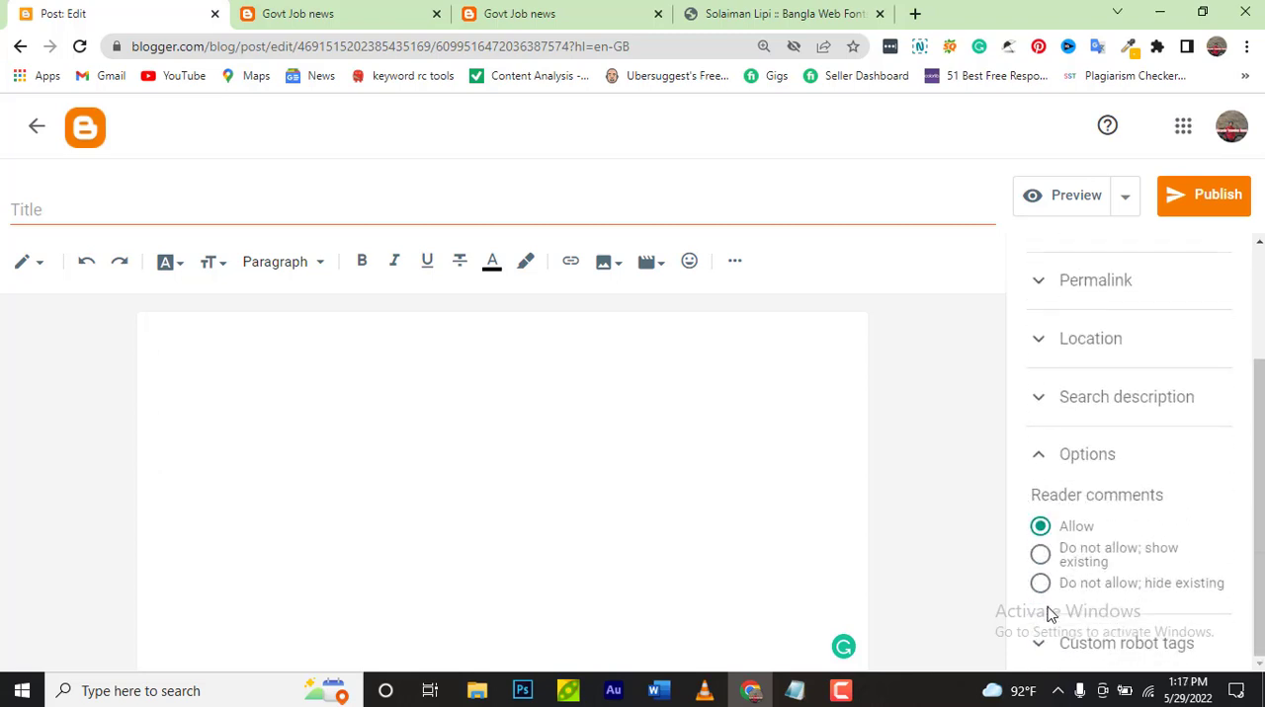
left_click(1048, 650)
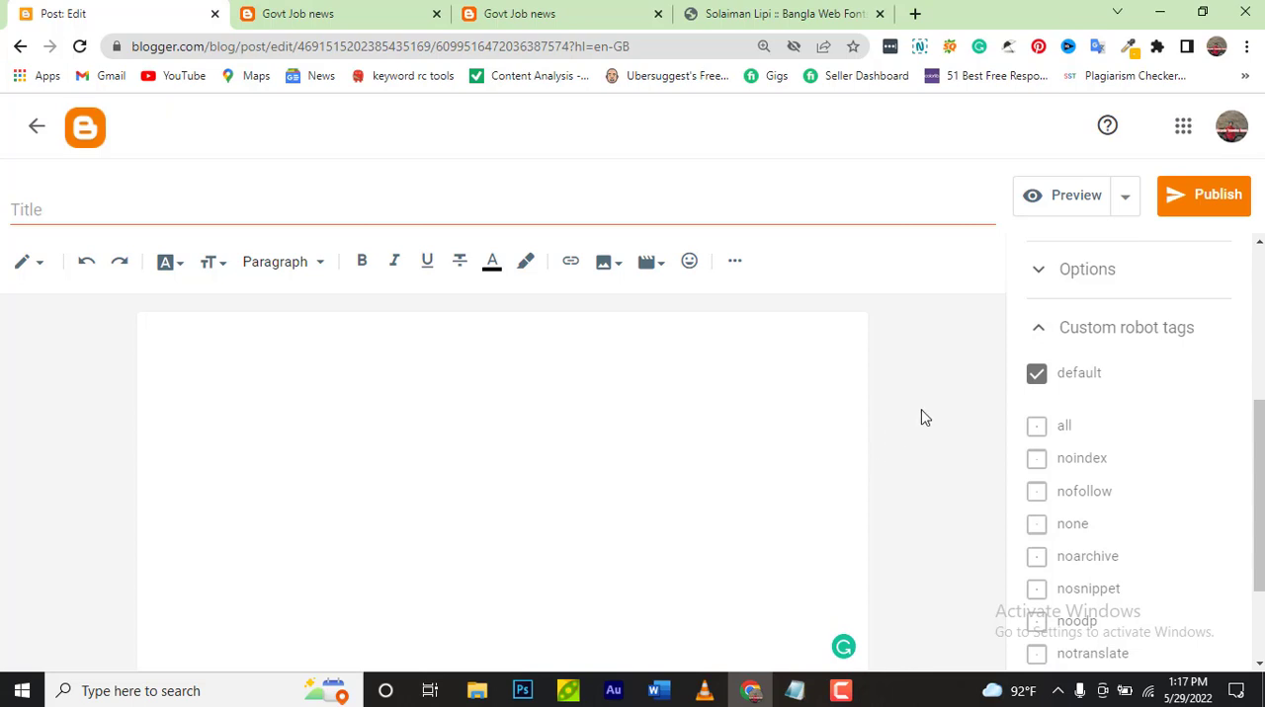
left_click(1039, 327)
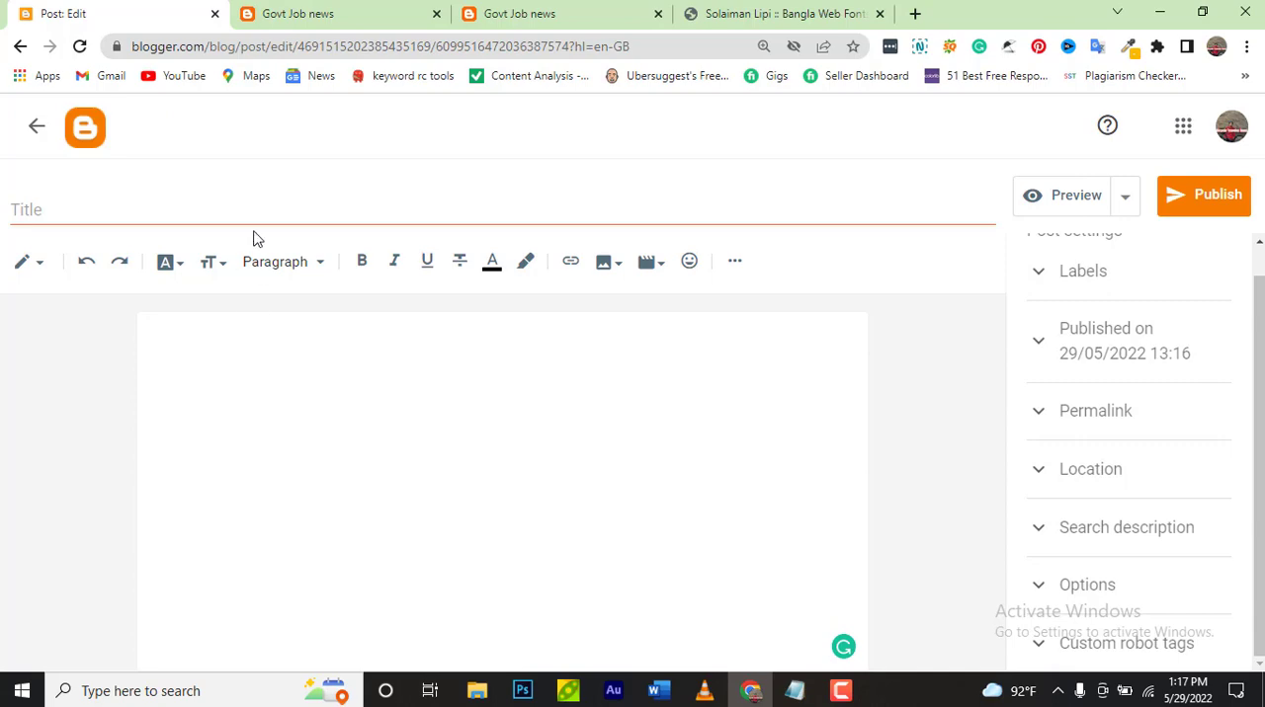
Copy the first line from the Notepad draft into the post title: "বাংলাদেশ কৃষি গবেষণা ইনস্টিটিউট নিয়োগ বিজ্ঞপ্তি BARI Job circular 2022"
left_click(286, 209)
left_click(331, 379)
left_click(806, 691)
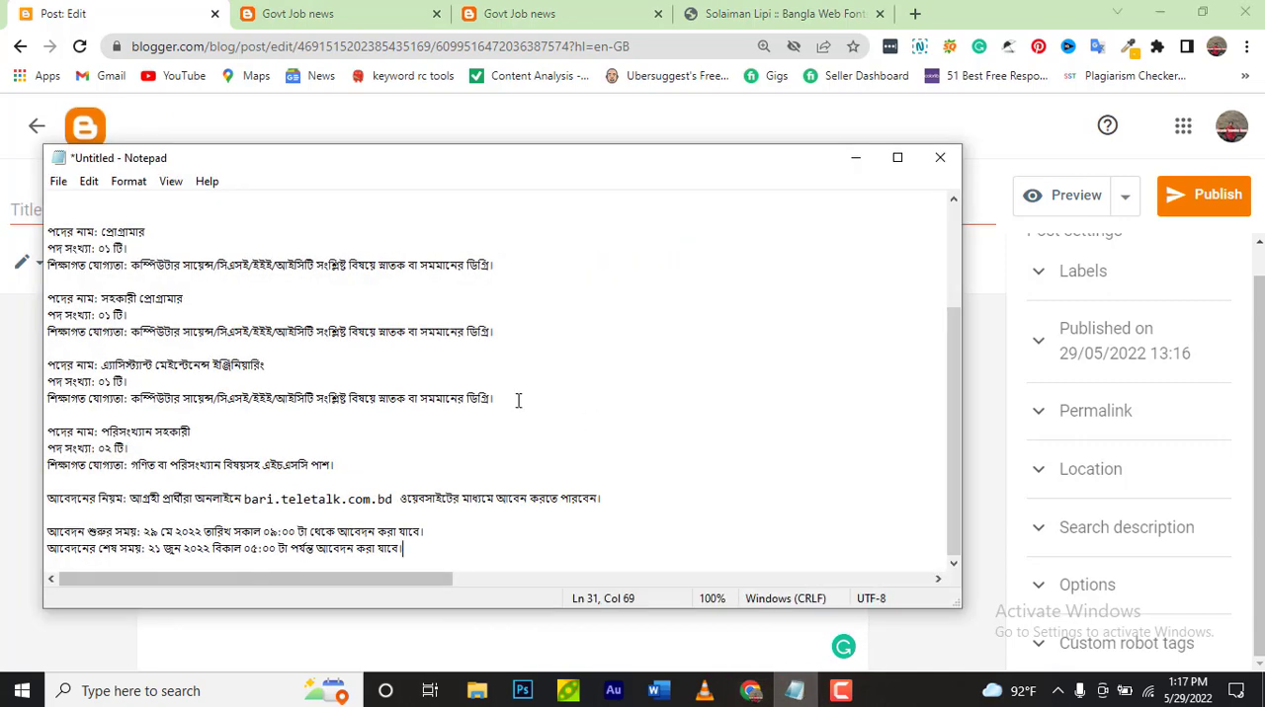
scroll(518, 400, "up", 3)
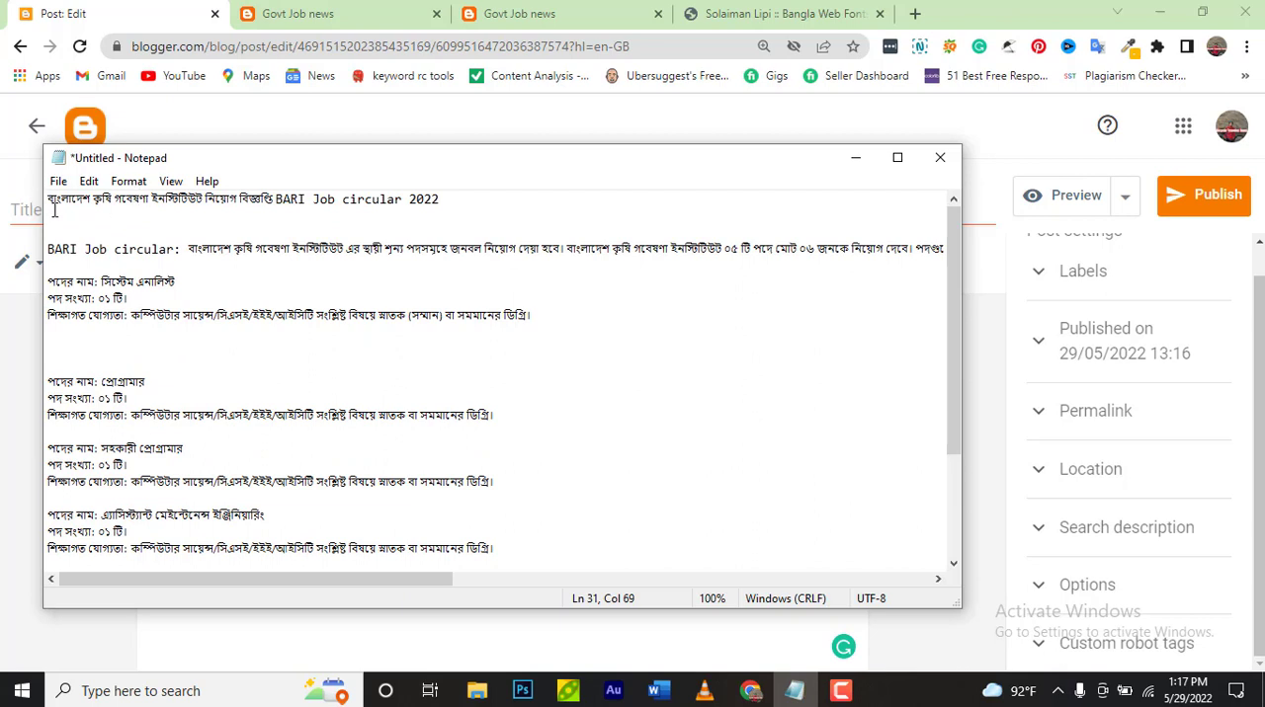
left_click_drag(49, 197, 349, 224)
key("ctrl+c")
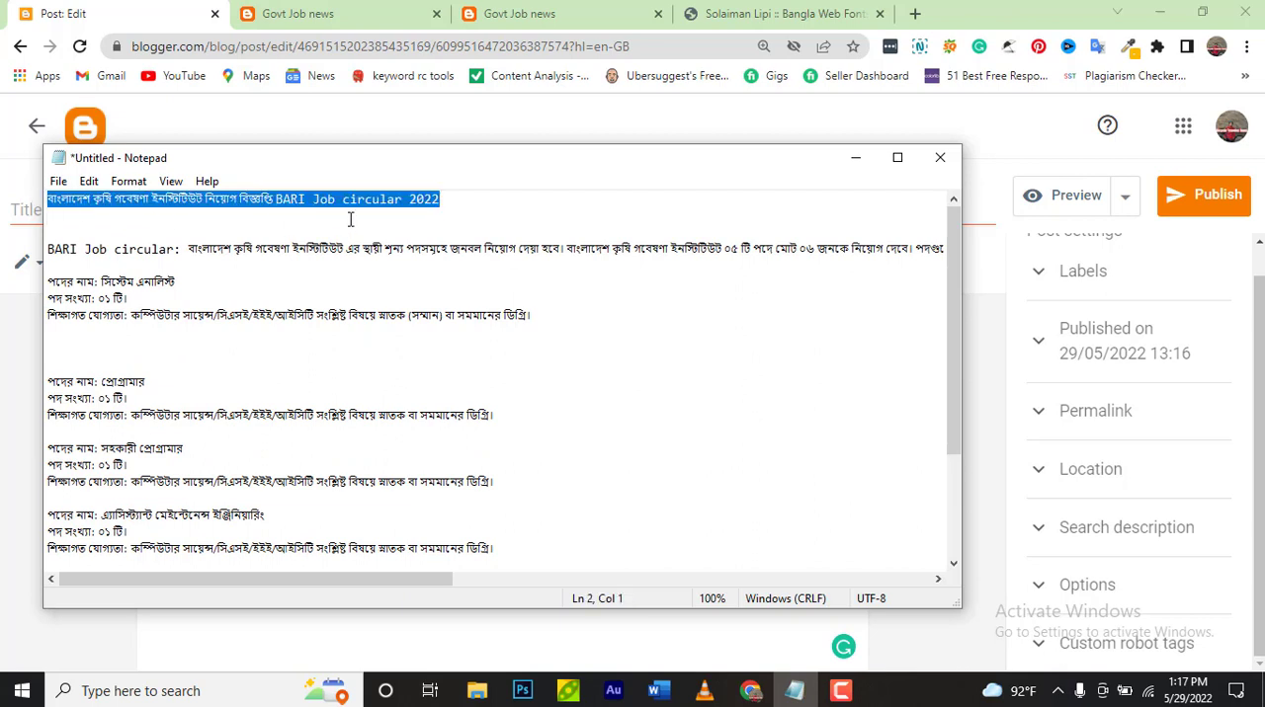
left_click(794, 691)
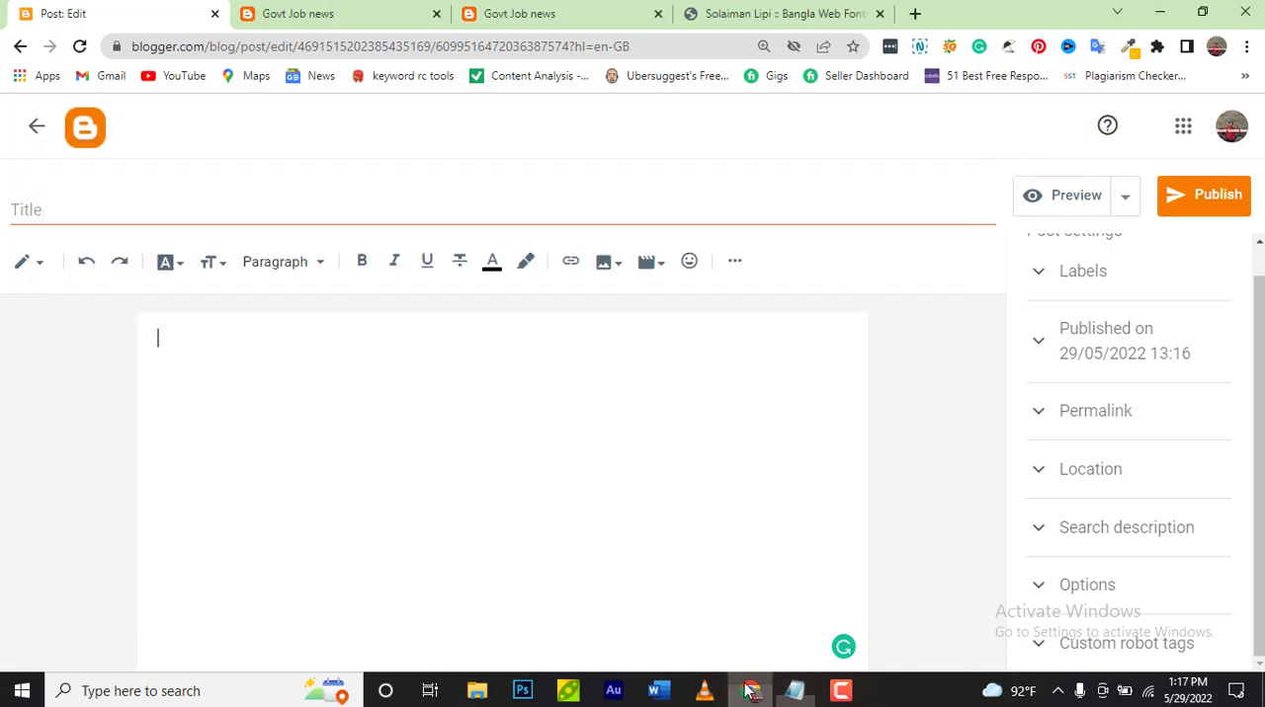
left_click(328, 217)
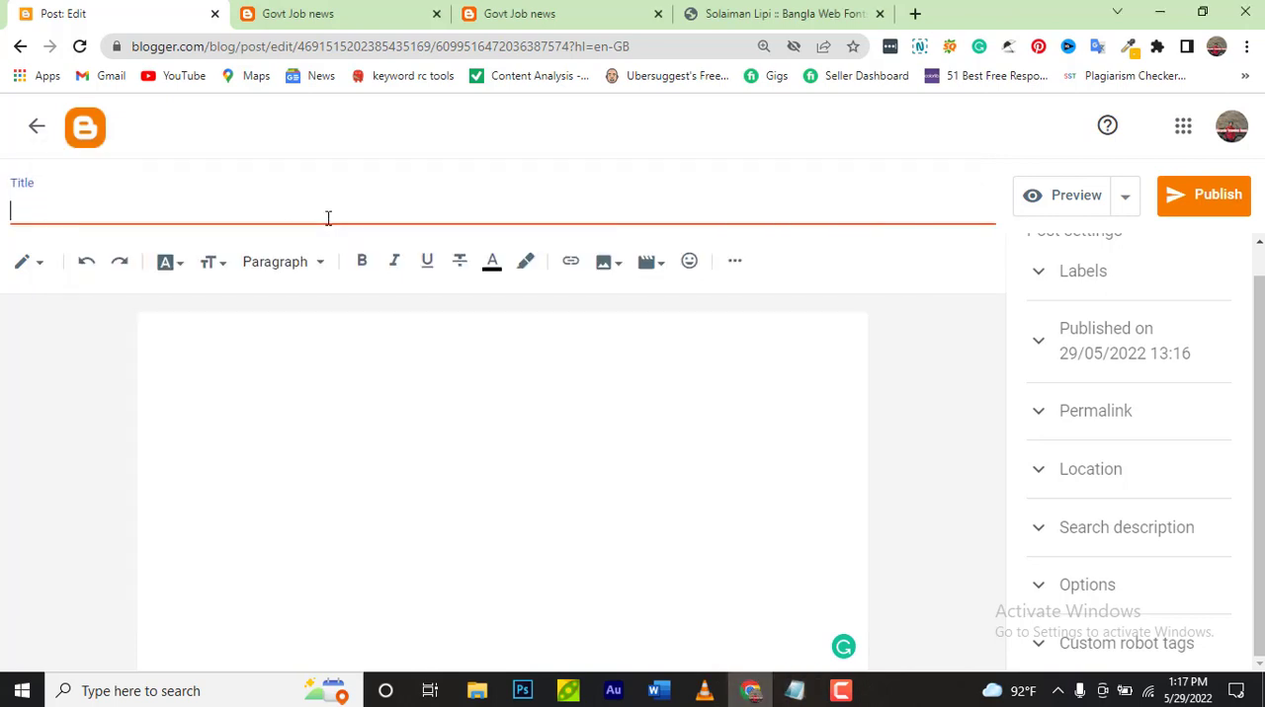
key("ctrl+v")
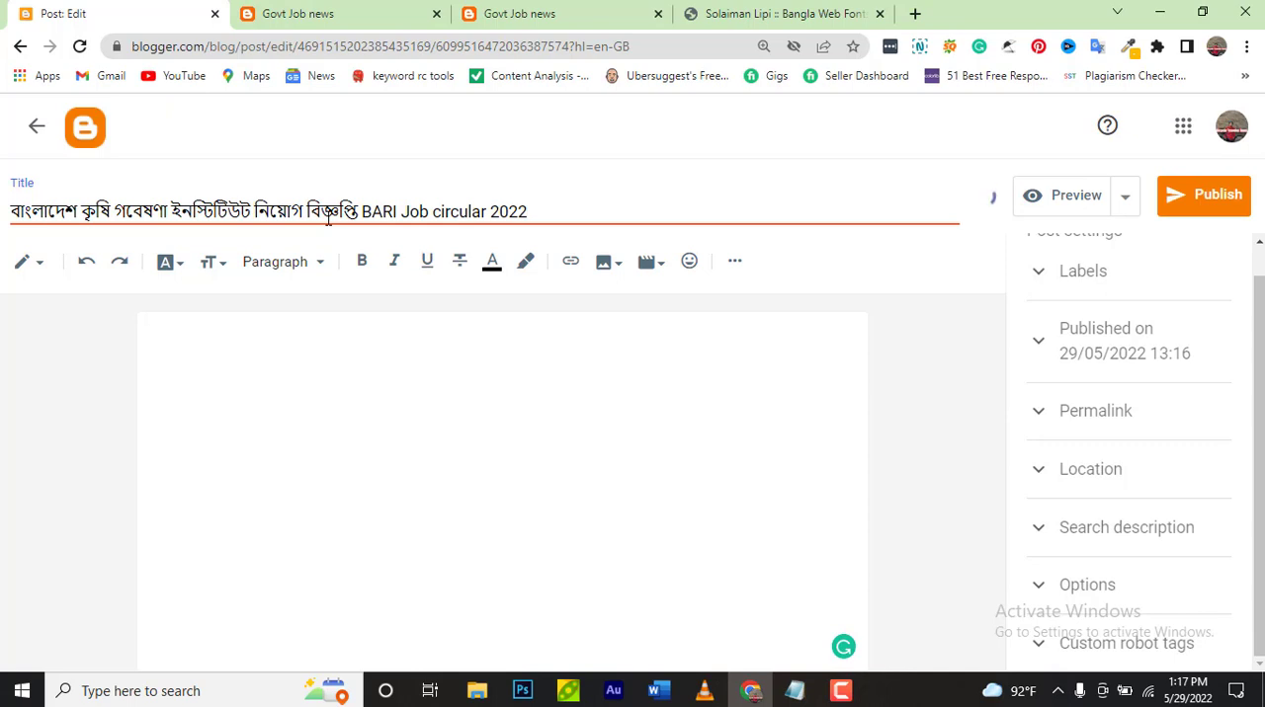
Copy the remaining Notepad text, from "BARI Job circular:" to the application deadline, into the post body
left_click(795, 691)
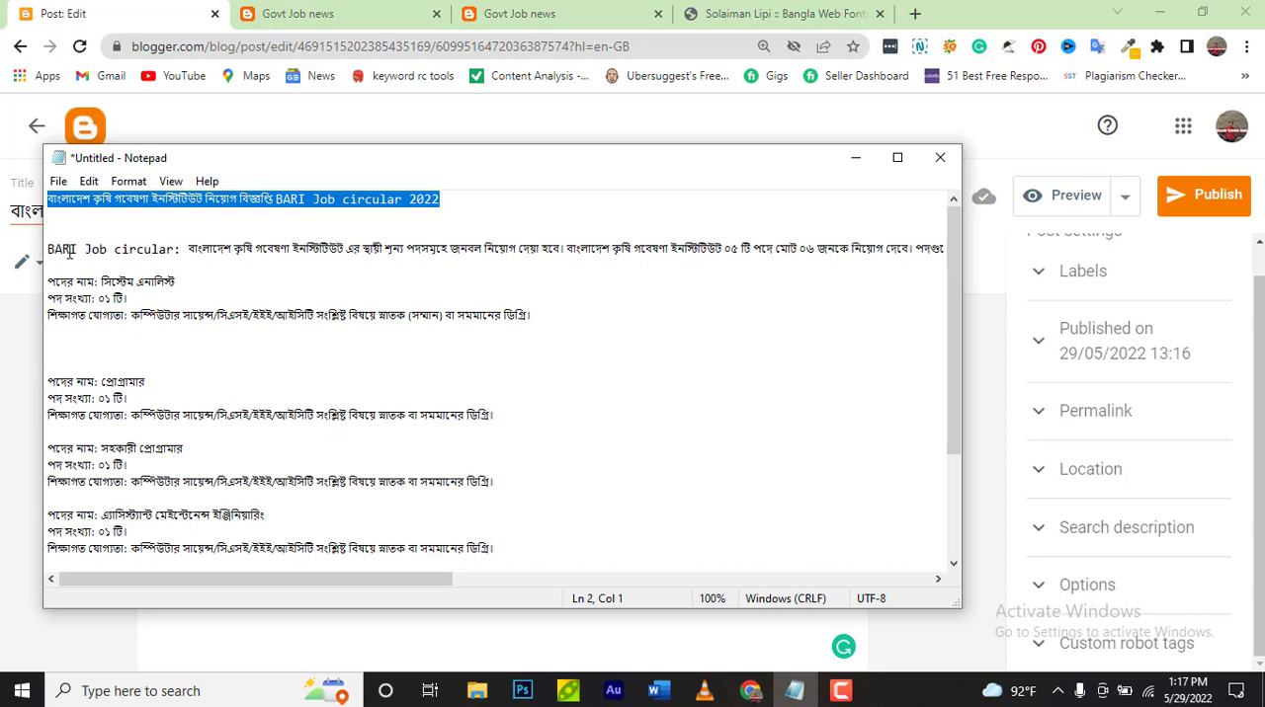
left_click_drag(47, 249, 559, 559)
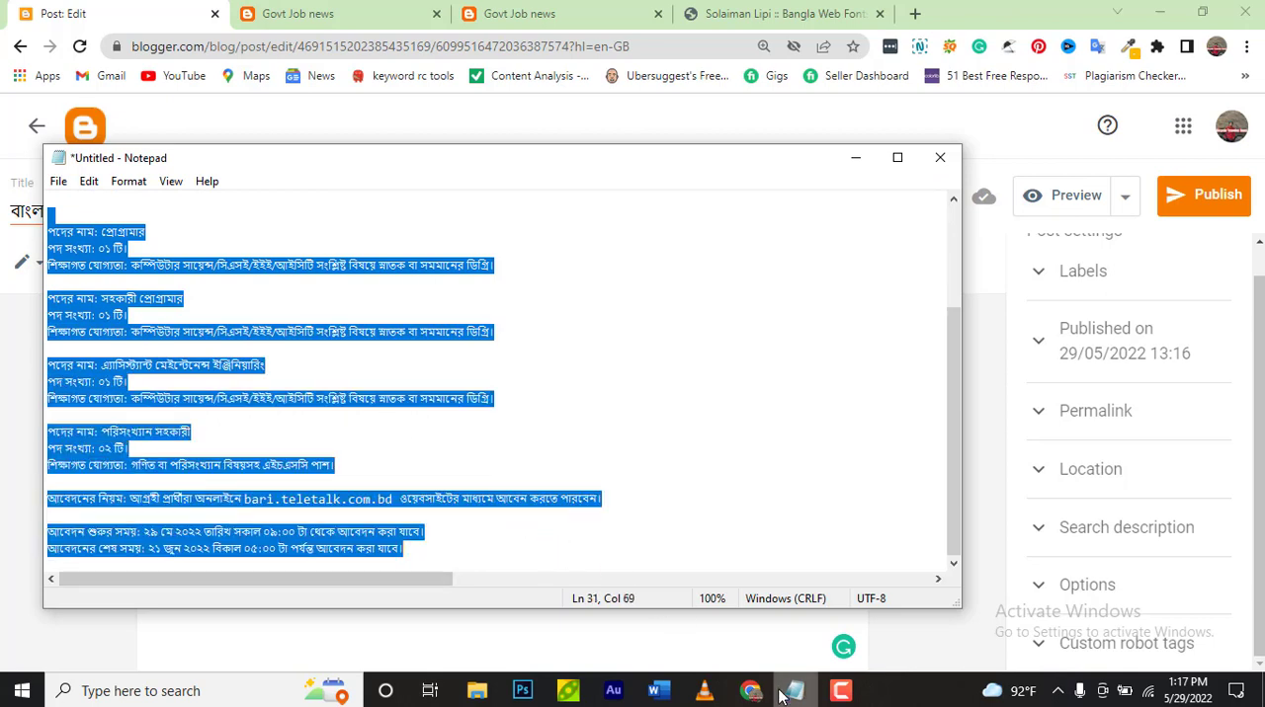
key("alt+Tab")
left_click(404, 425)
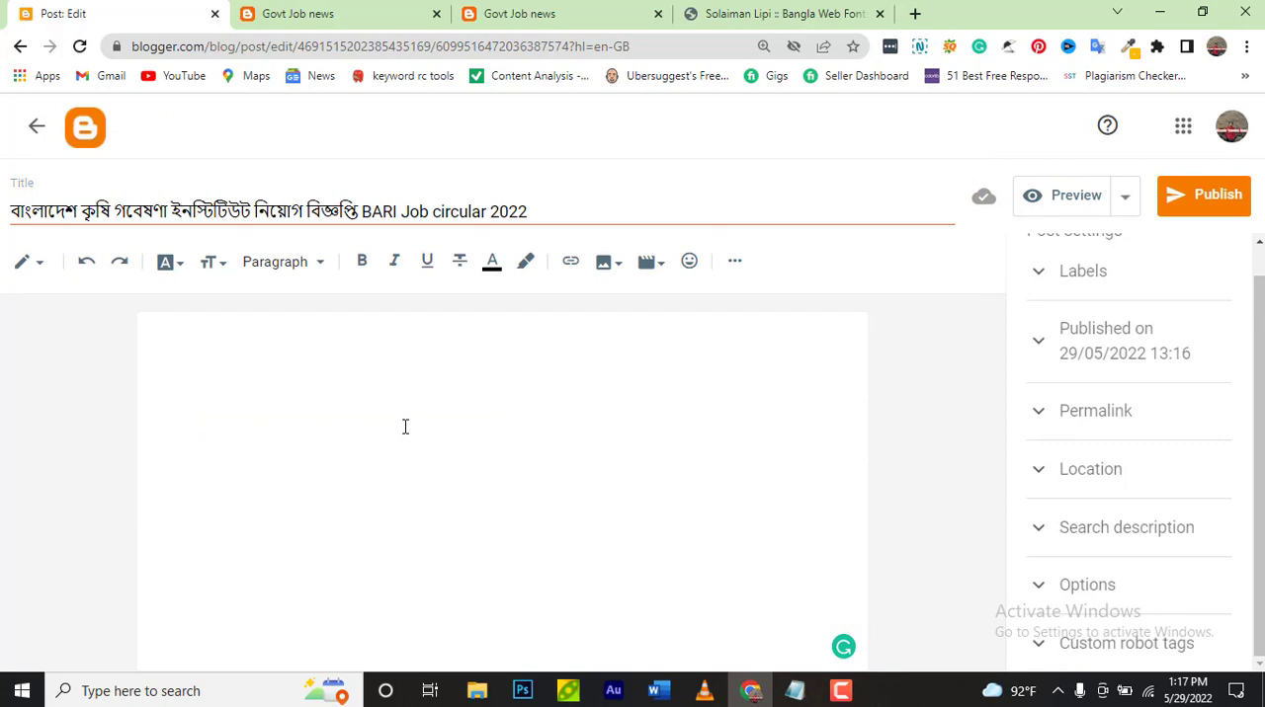
key("ctrl+v")
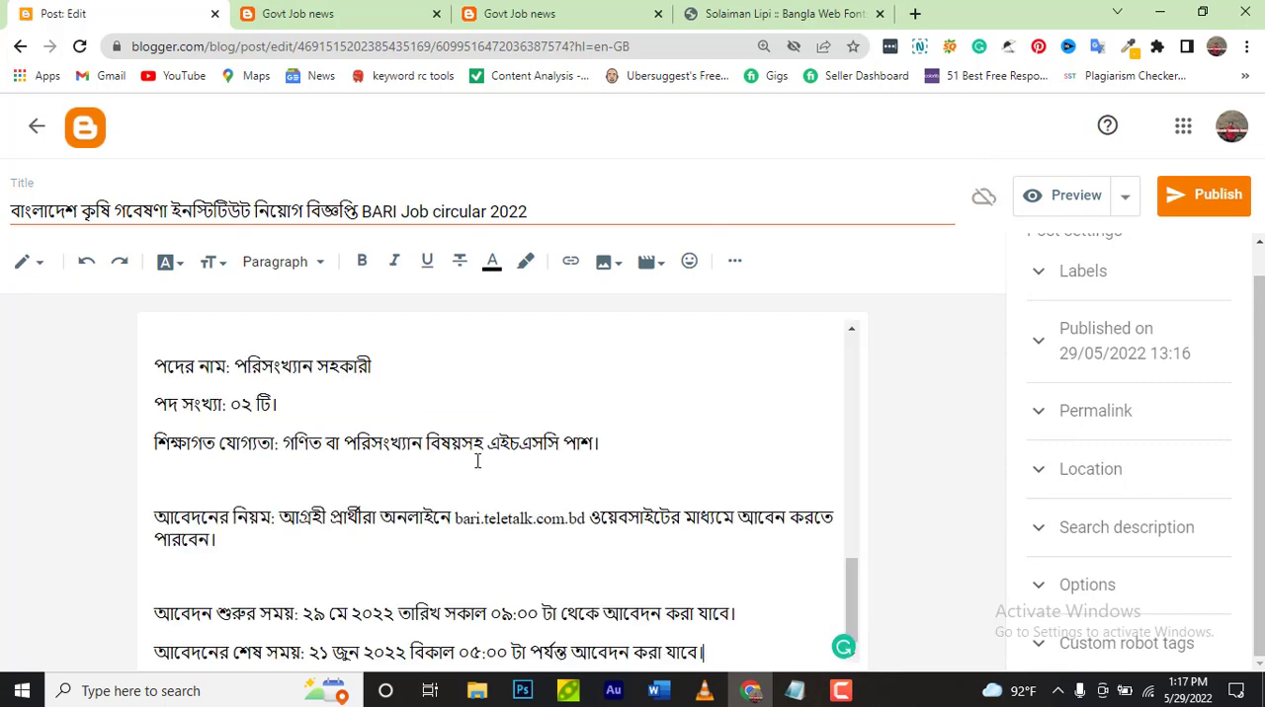
Copy the post title onto a new line above the first paragraph of the post body
scroll(477, 462, "up", 5)
scroll(477, 462, "up", 5)
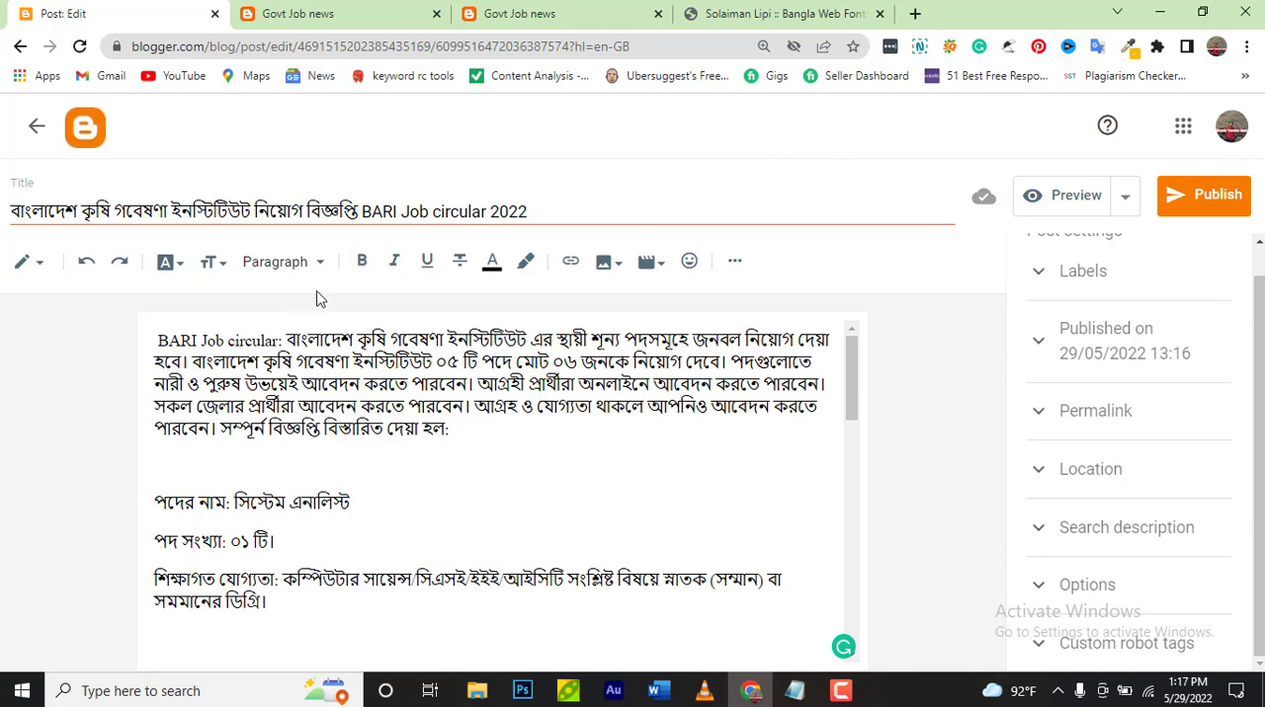
left_click(532, 210)
key("ctrl+a")
key("ctrl+c")
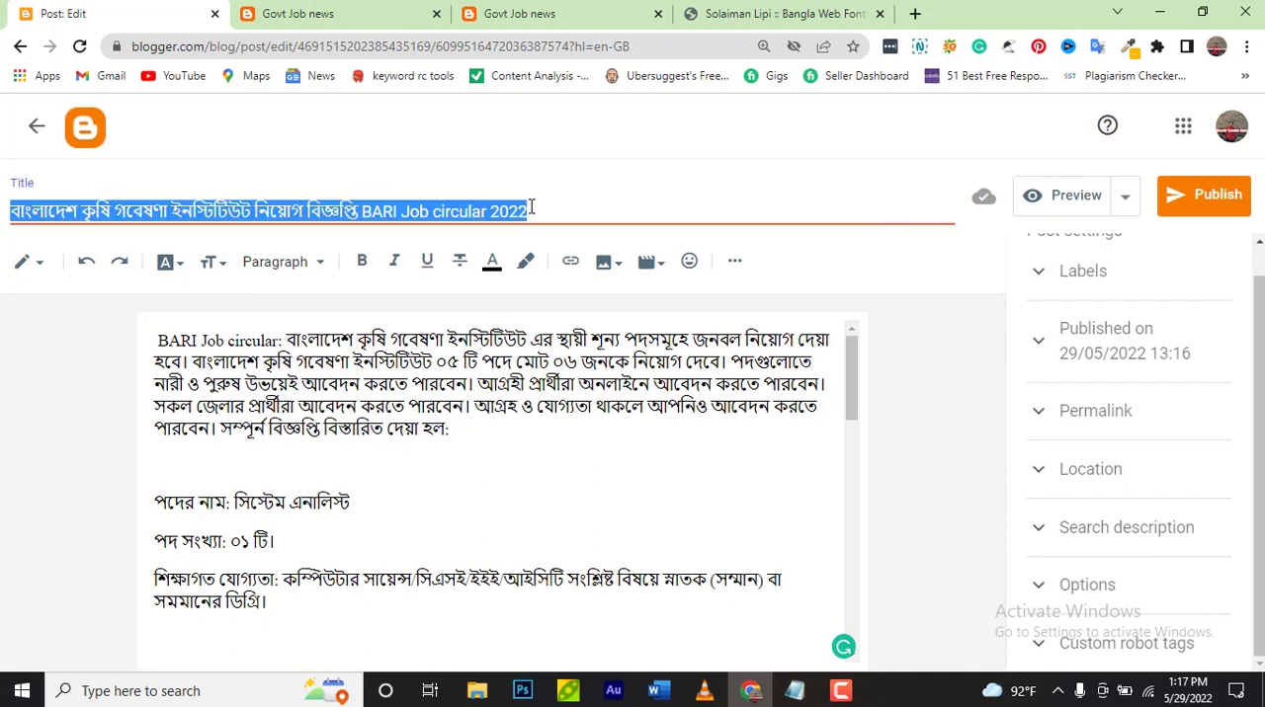
left_click(163, 346)
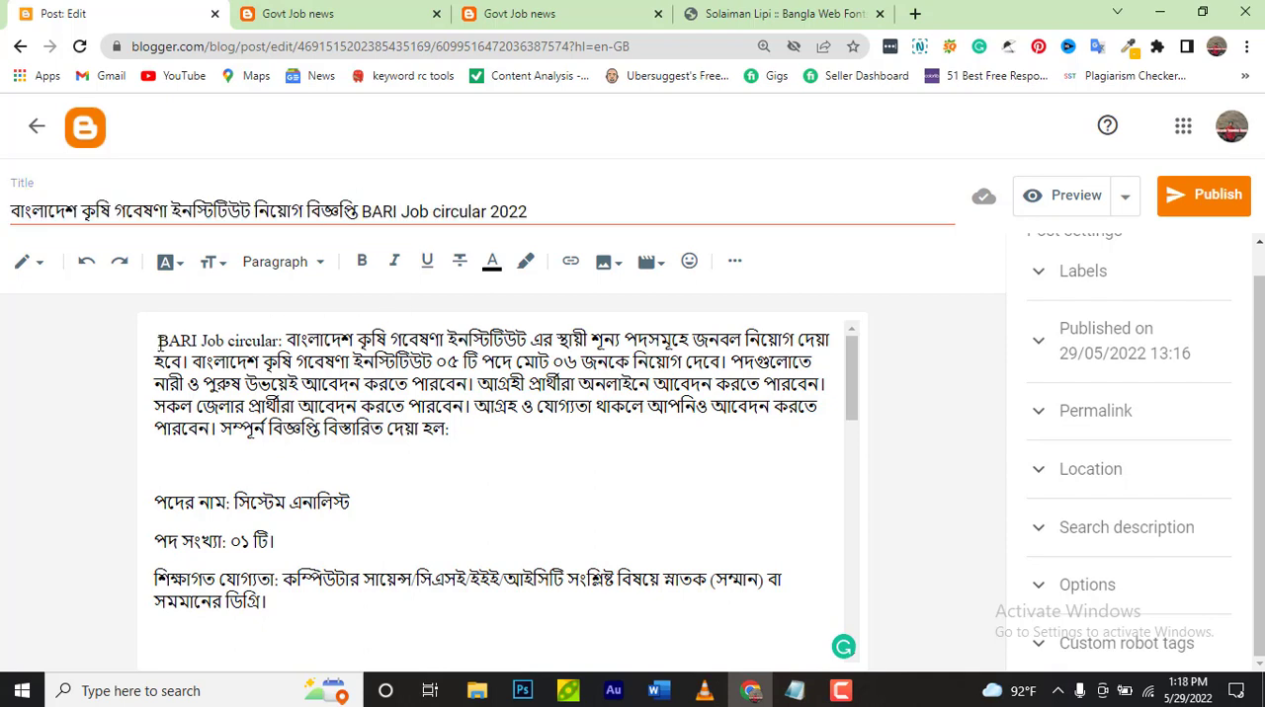
key("Return")
left_click(265, 331)
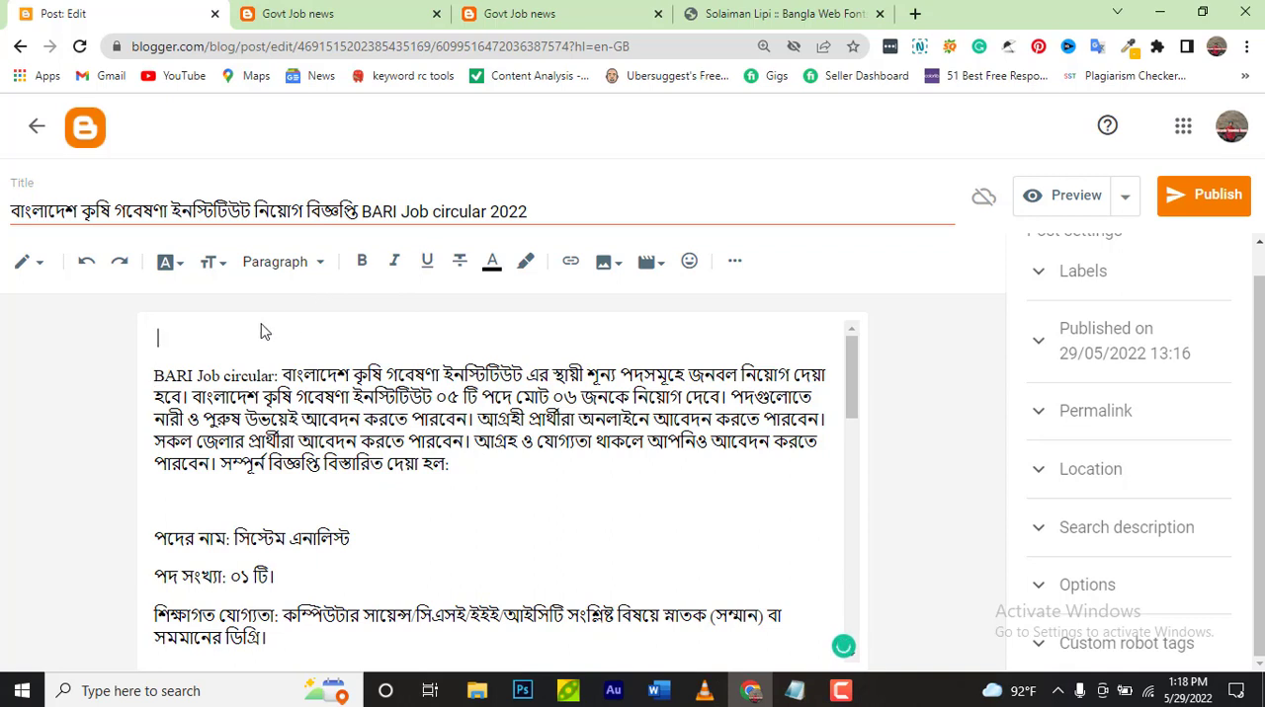
key("ctrl+v")
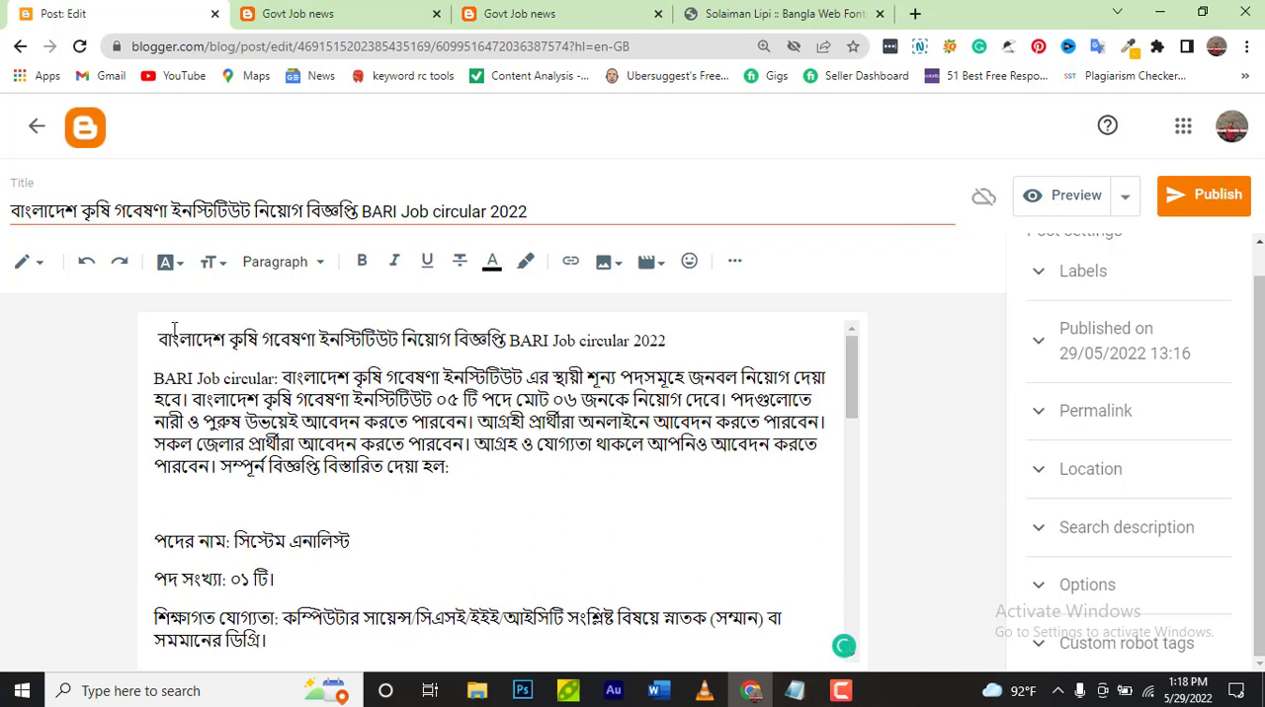
Format the title line at the start of the post body as Heading
left_click_drag(160, 339, 666, 333)
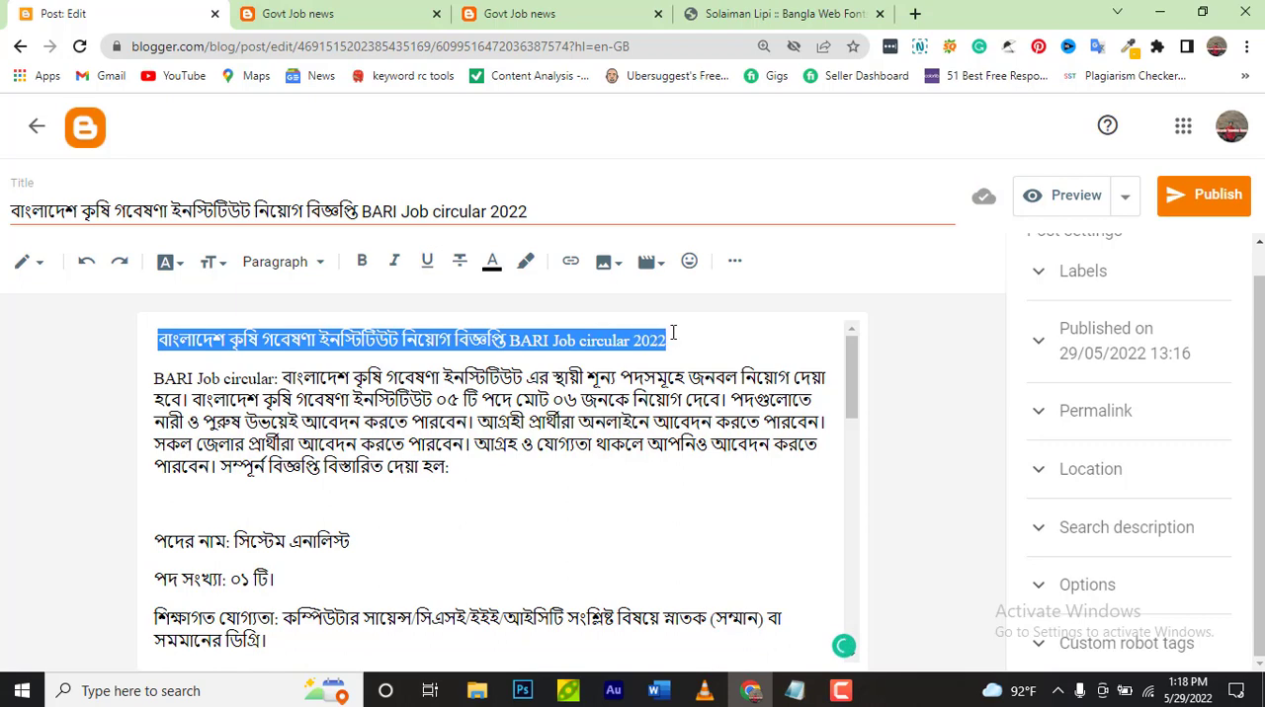
left_click(321, 267)
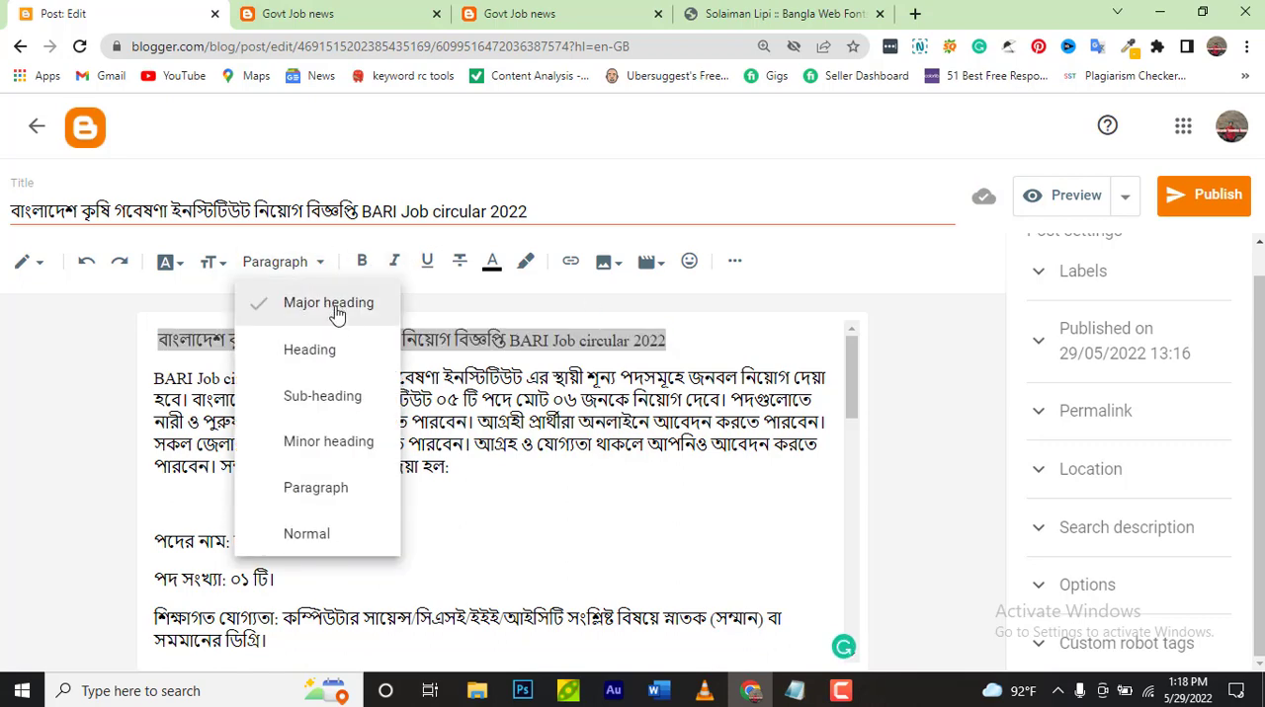
left_click(344, 351)
left_click(346, 356)
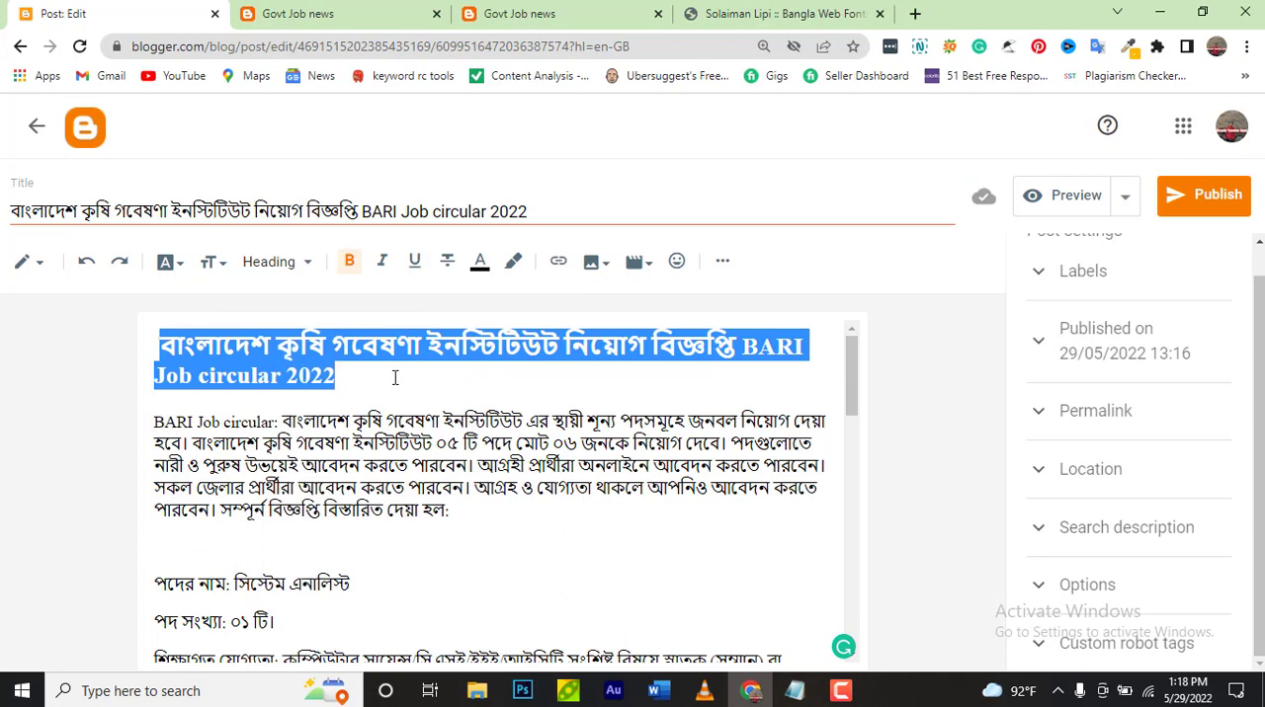
Add an empty line below the first paragraph of the post body, after "সম্পূর্ন বিজ্ঞপ্তি বিস্তারিত দেয়া হল:"
scroll(394, 377, "down", 8)
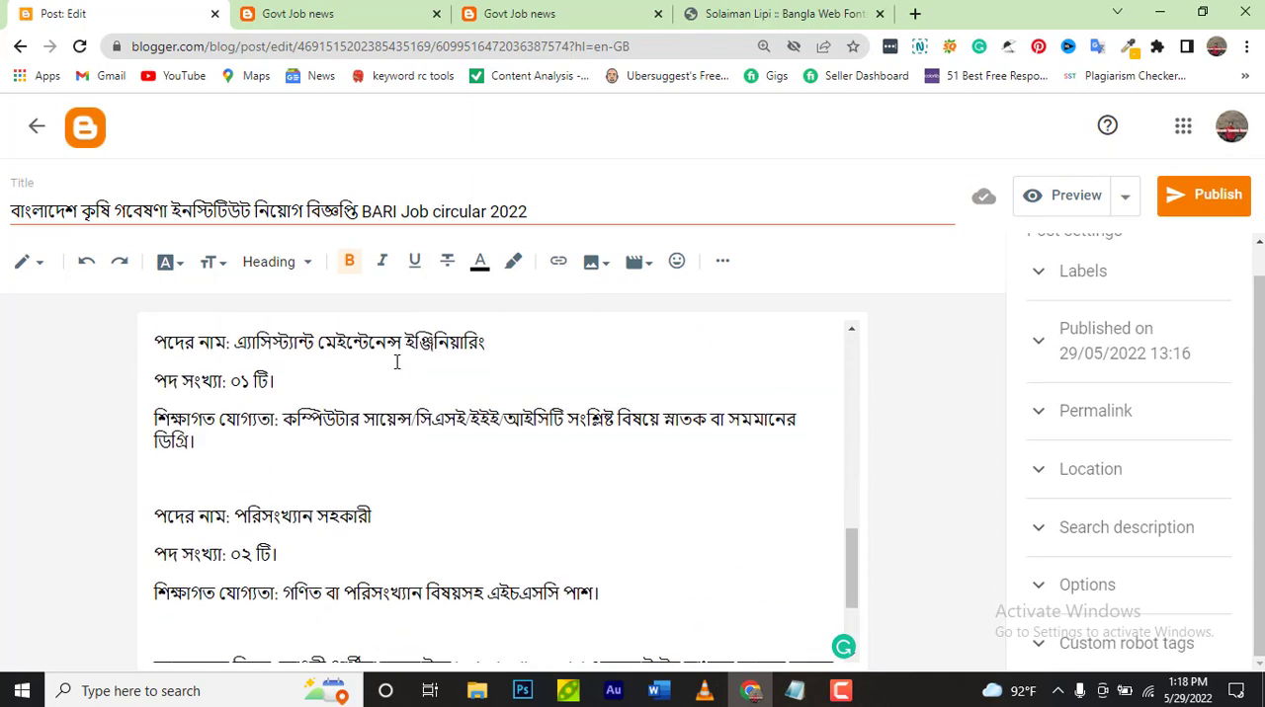
scroll(397, 362, "down", 3)
scroll(396, 362, "up", 10)
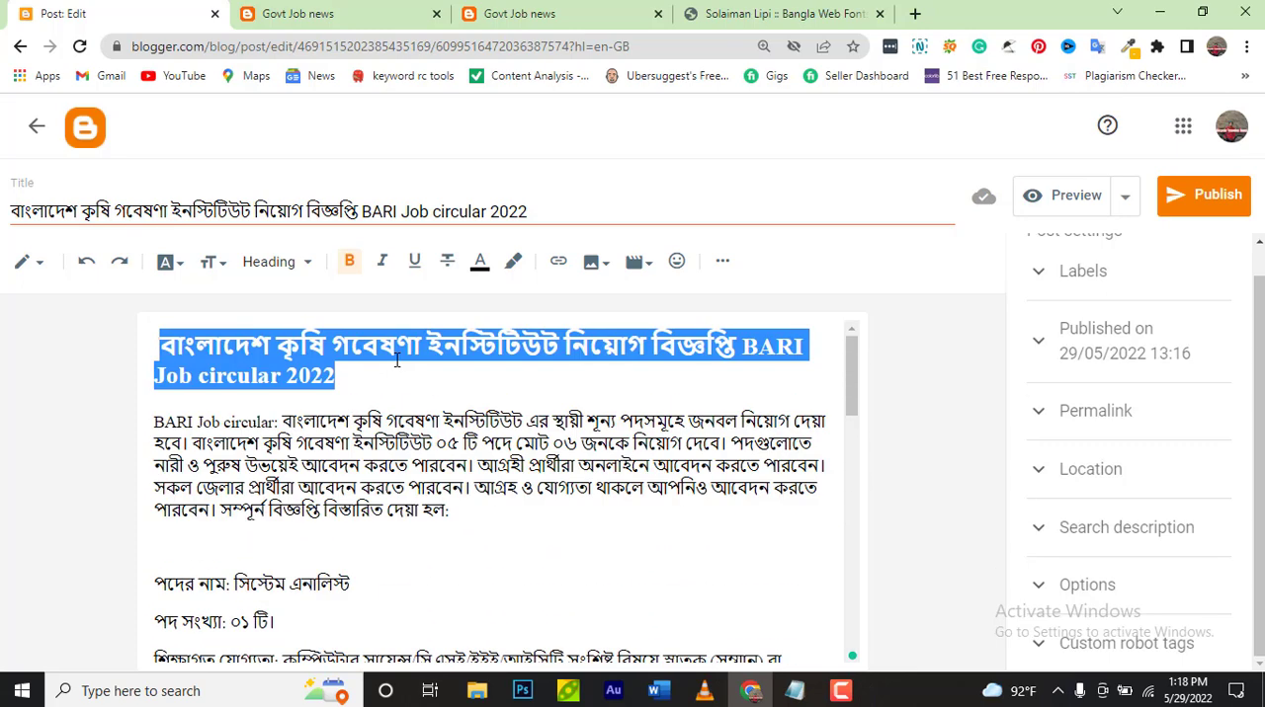
left_click(463, 510)
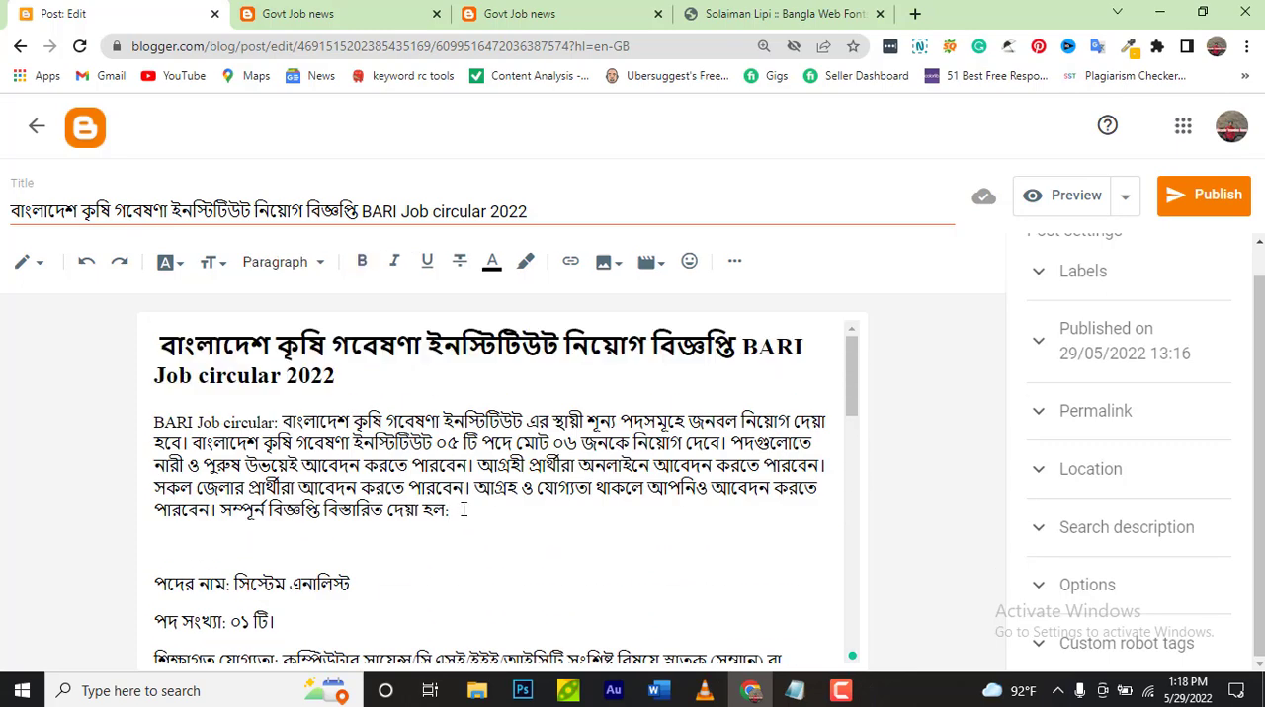
key("Return")
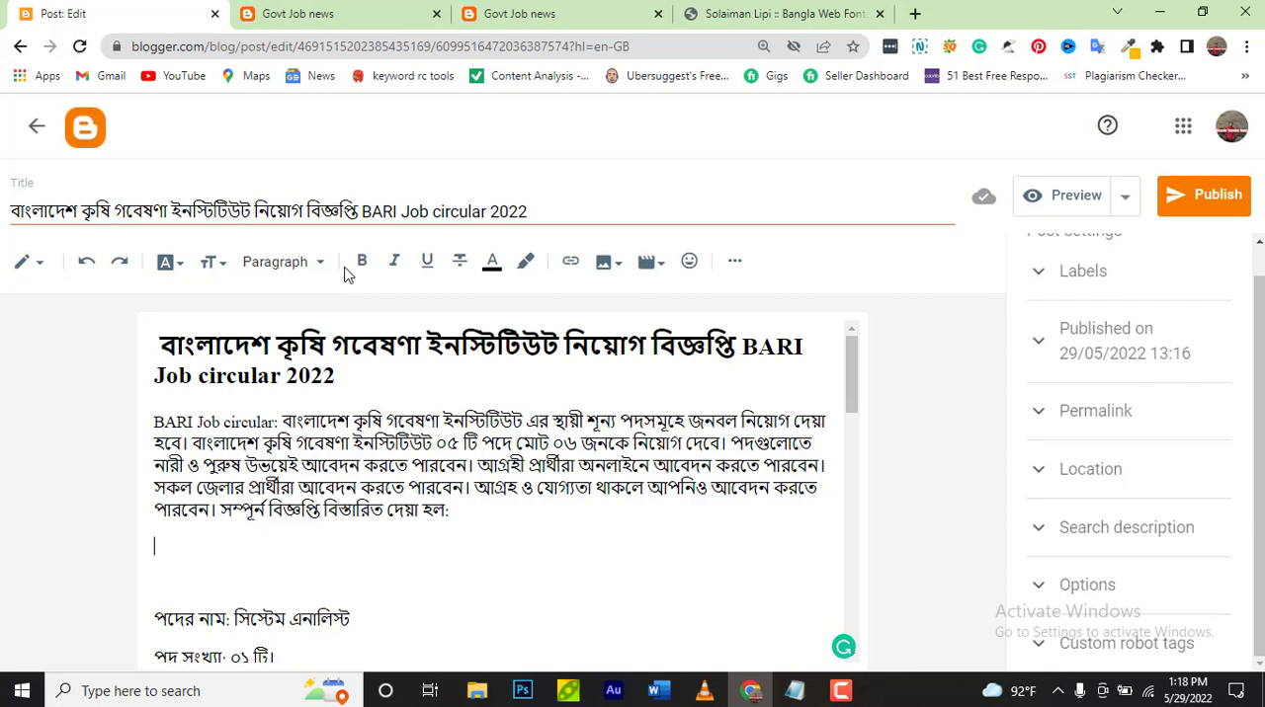
Upload BARI-Job-circular-696x392.jpg from the computer's Downloads folder and insert it on the empty line below the first paragraph
left_click(606, 265)
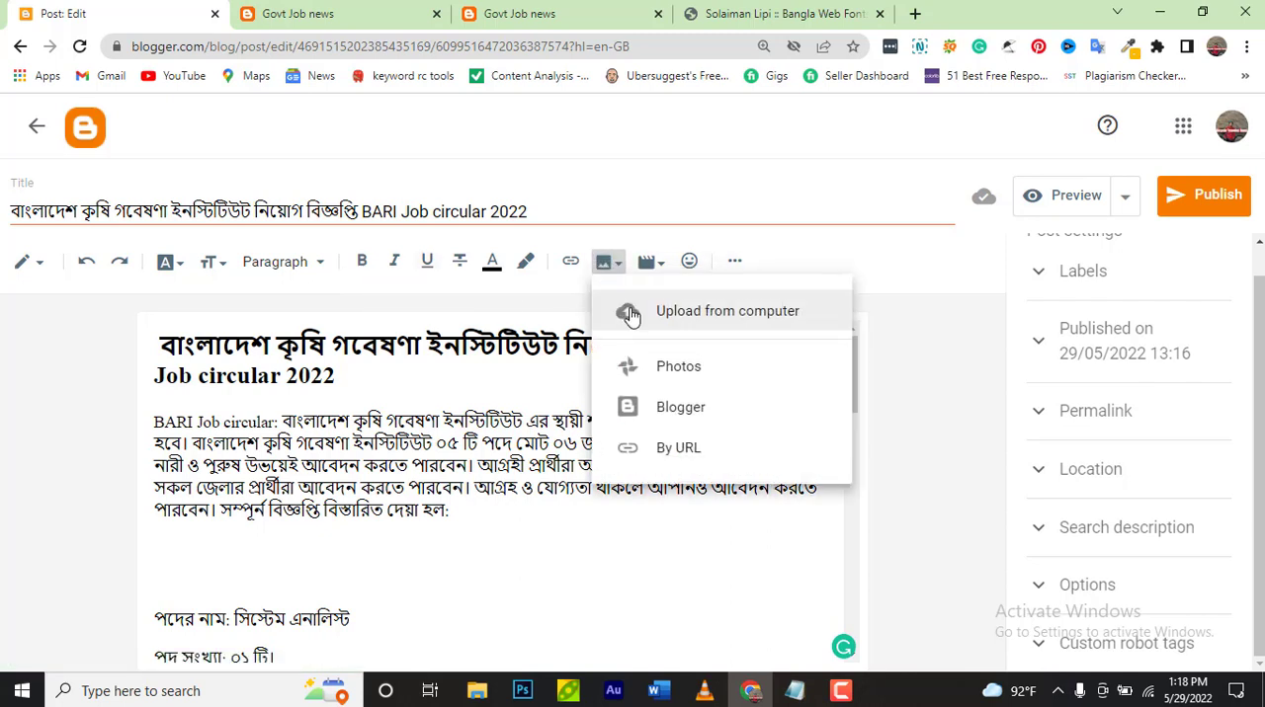
left_click(630, 312)
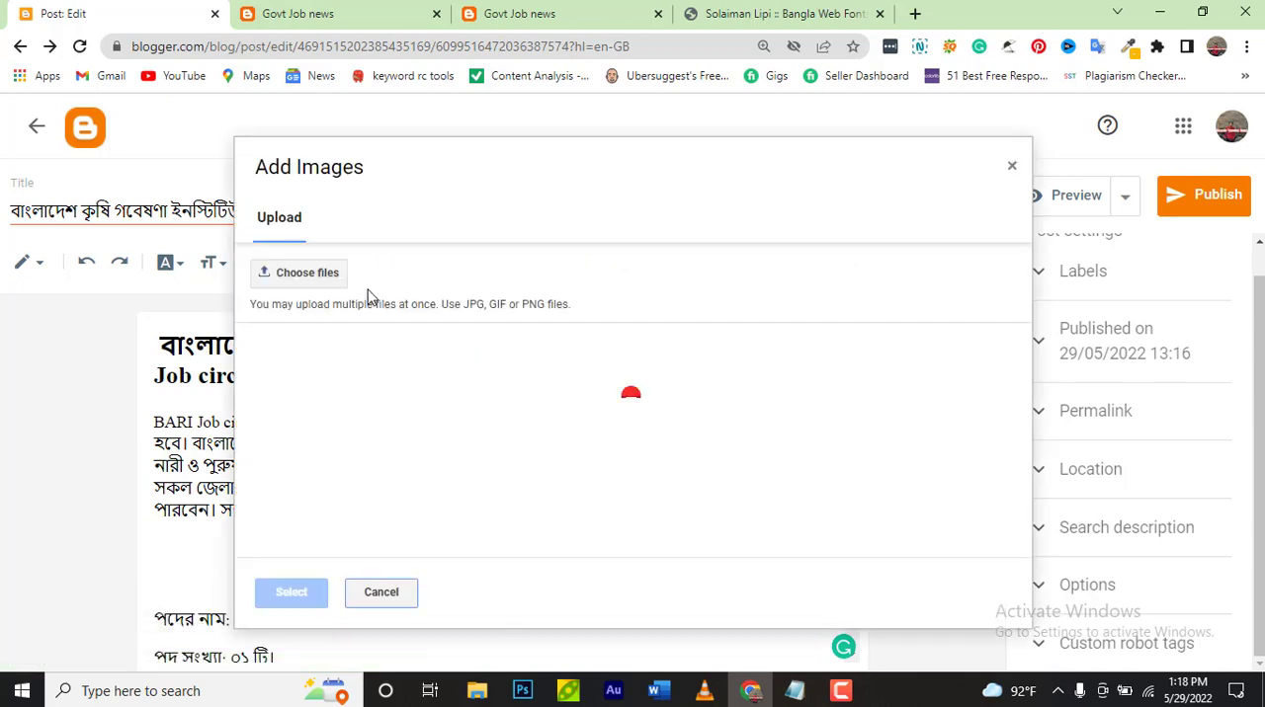
left_click(318, 275)
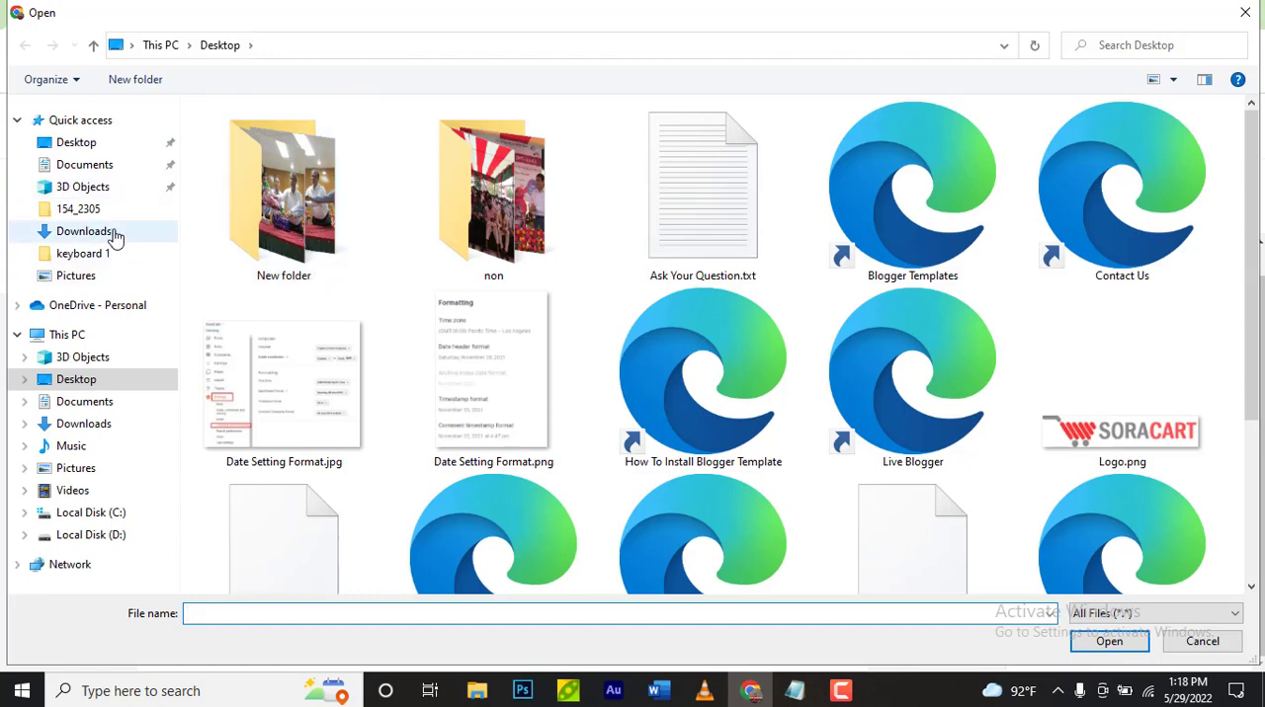
left_click(105, 231)
left_click(293, 163)
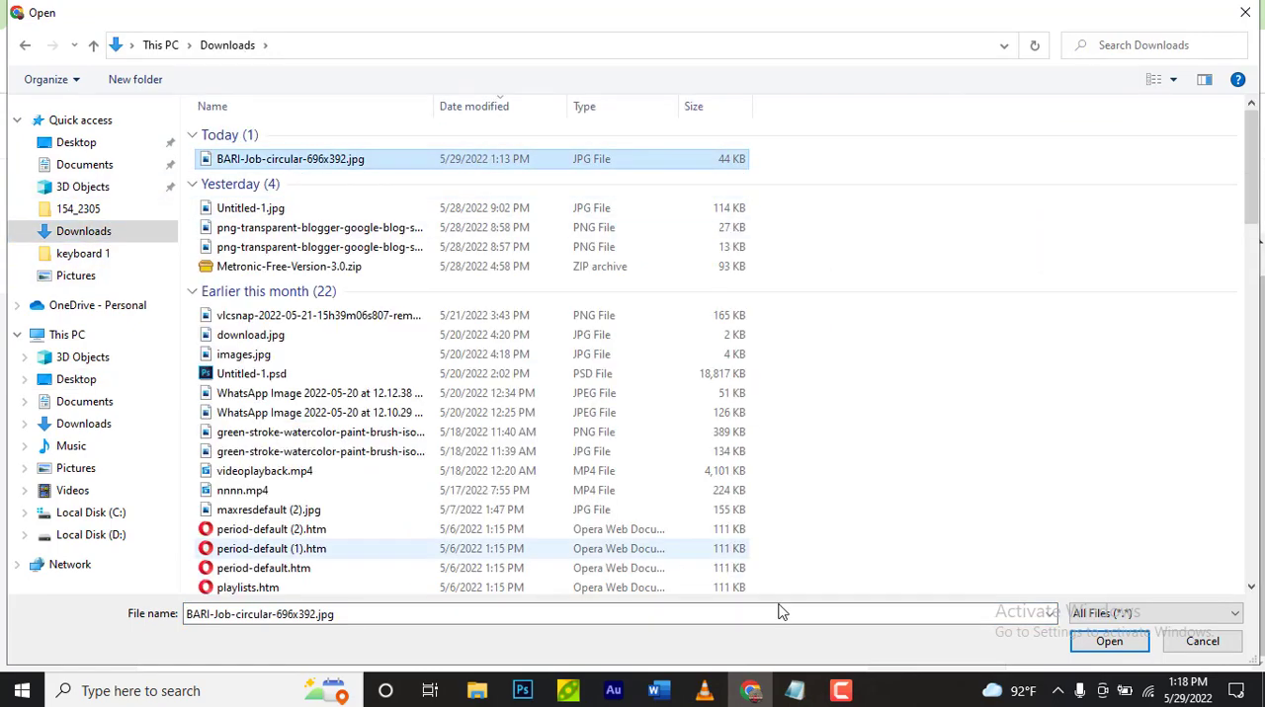
left_click(1110, 641)
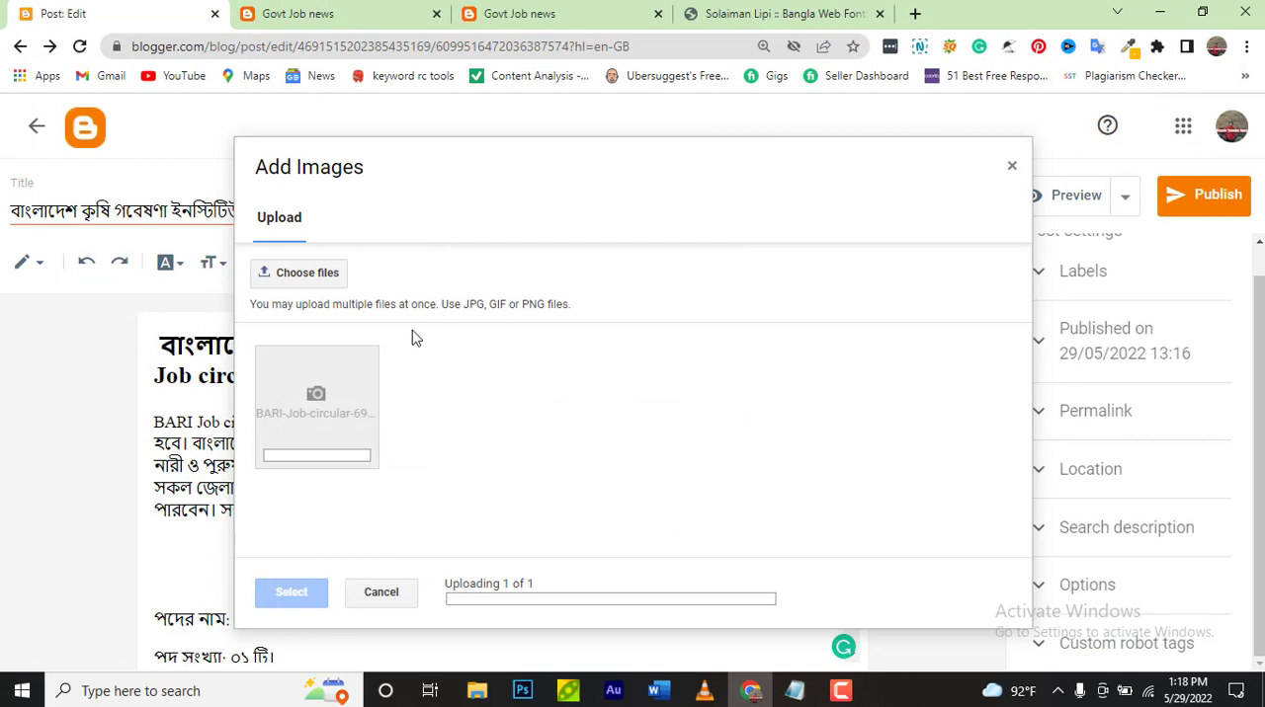
left_click(366, 434)
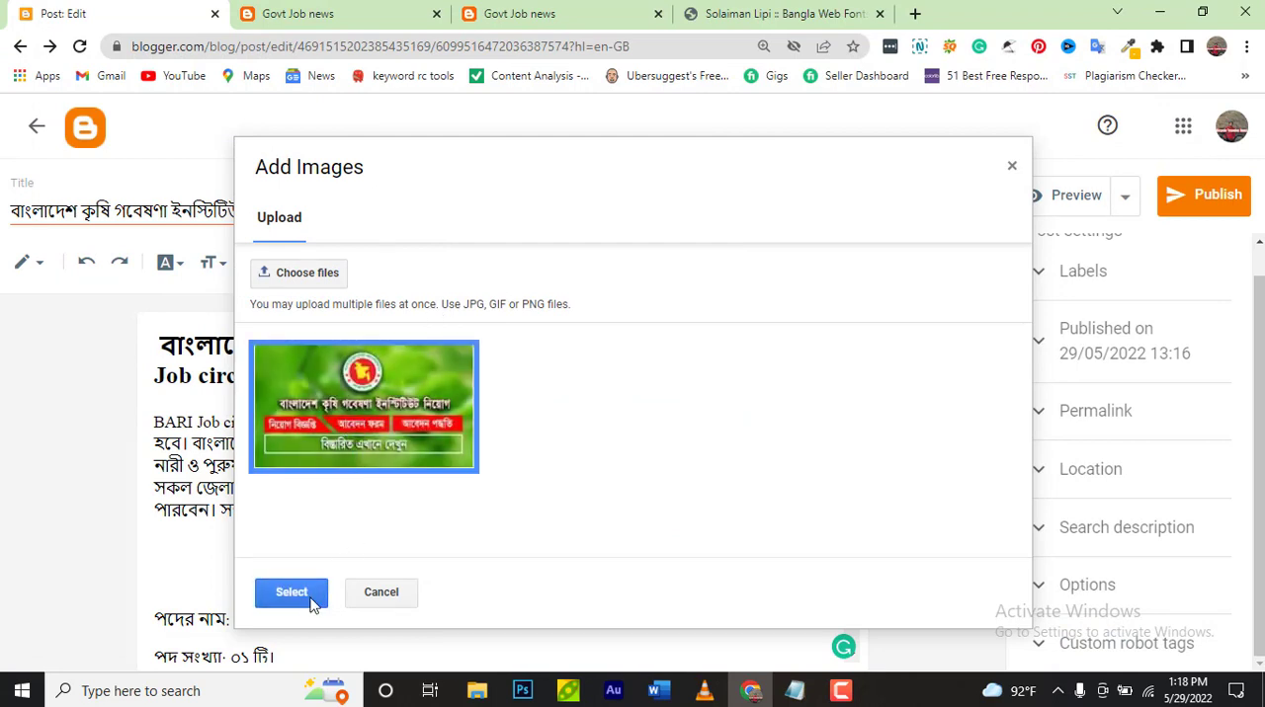
left_click(308, 596)
Set the inserted image's size to Medium and enter "name" as both its alt text and its title text
scroll(368, 585, "down", 3)
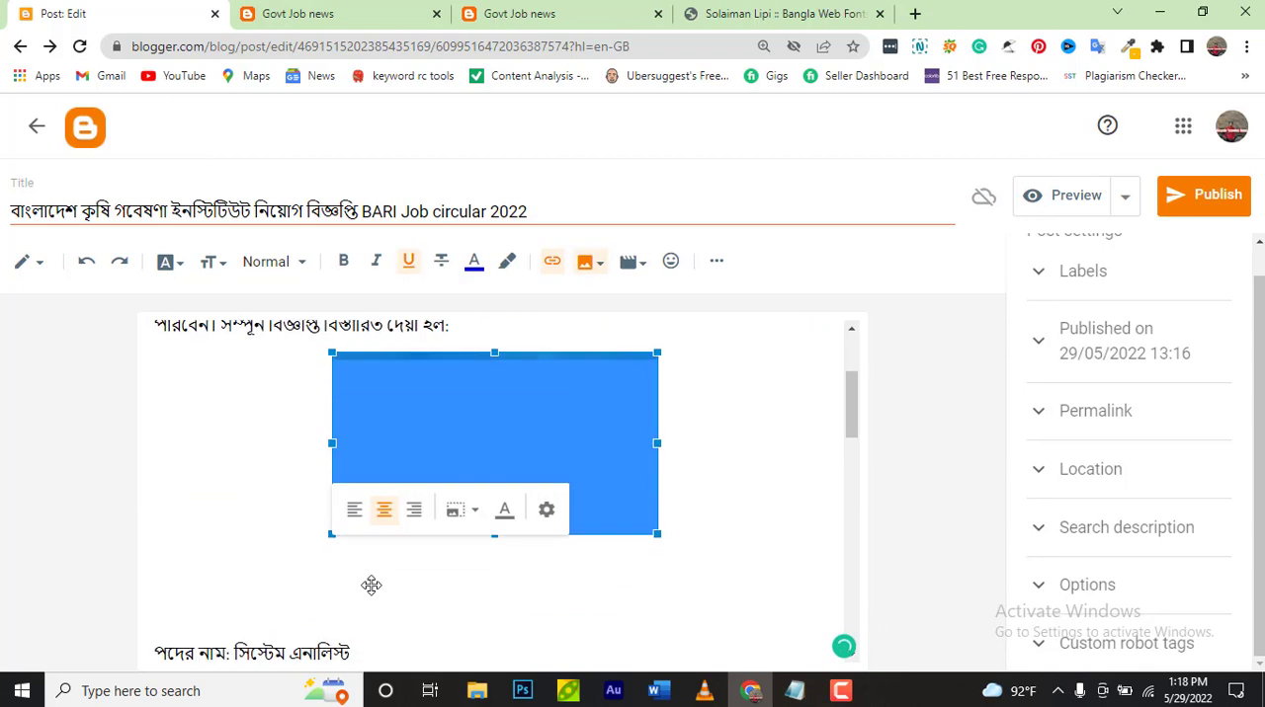
left_click(544, 516)
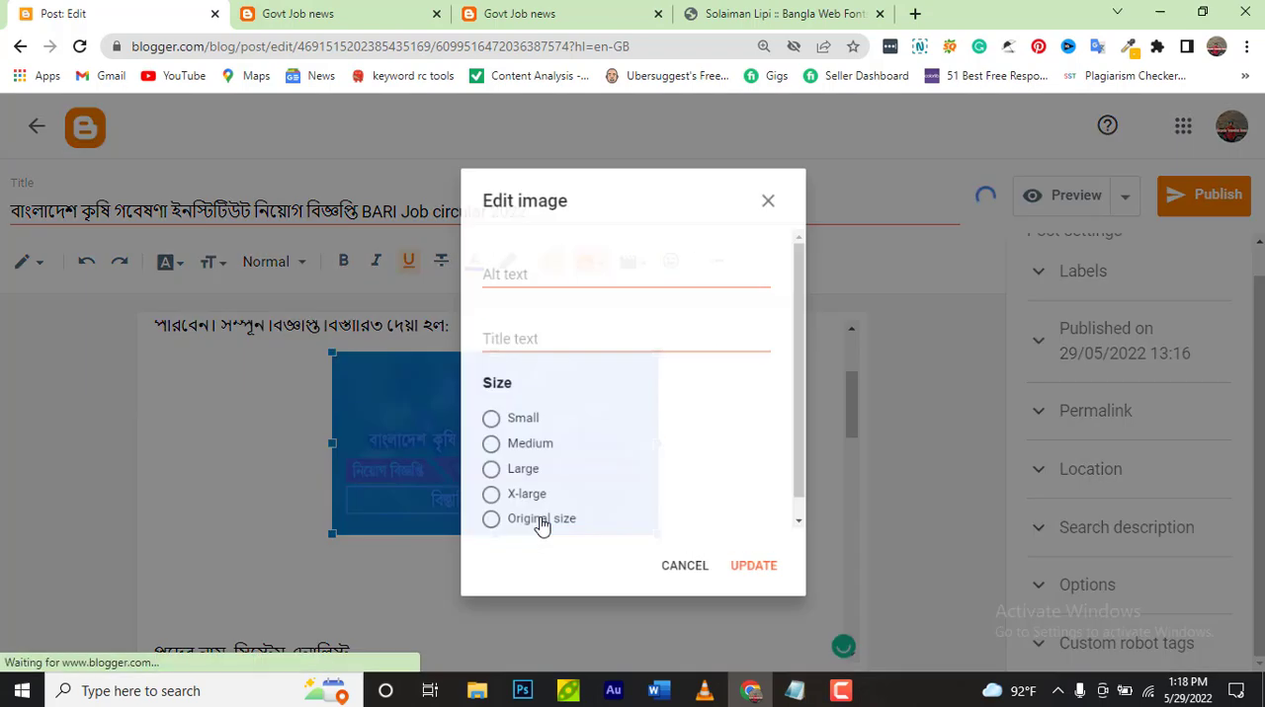
left_click(473, 426)
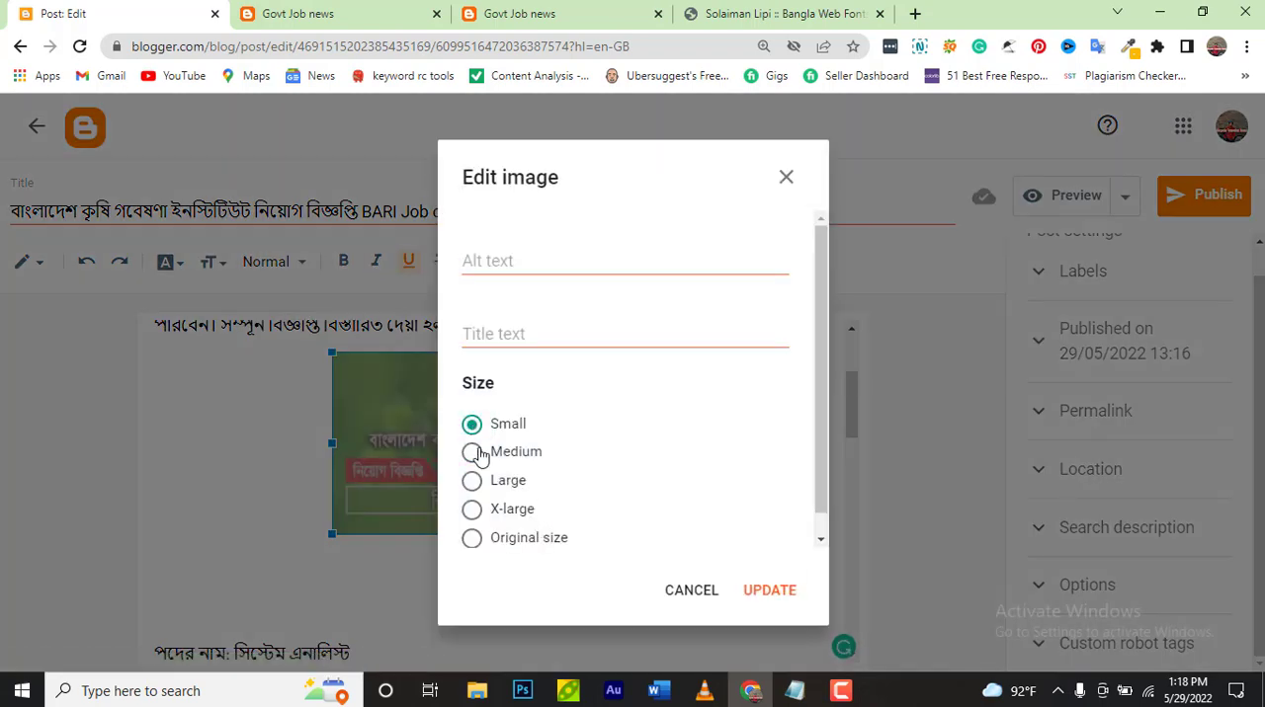
left_click(473, 455)
left_click(472, 481)
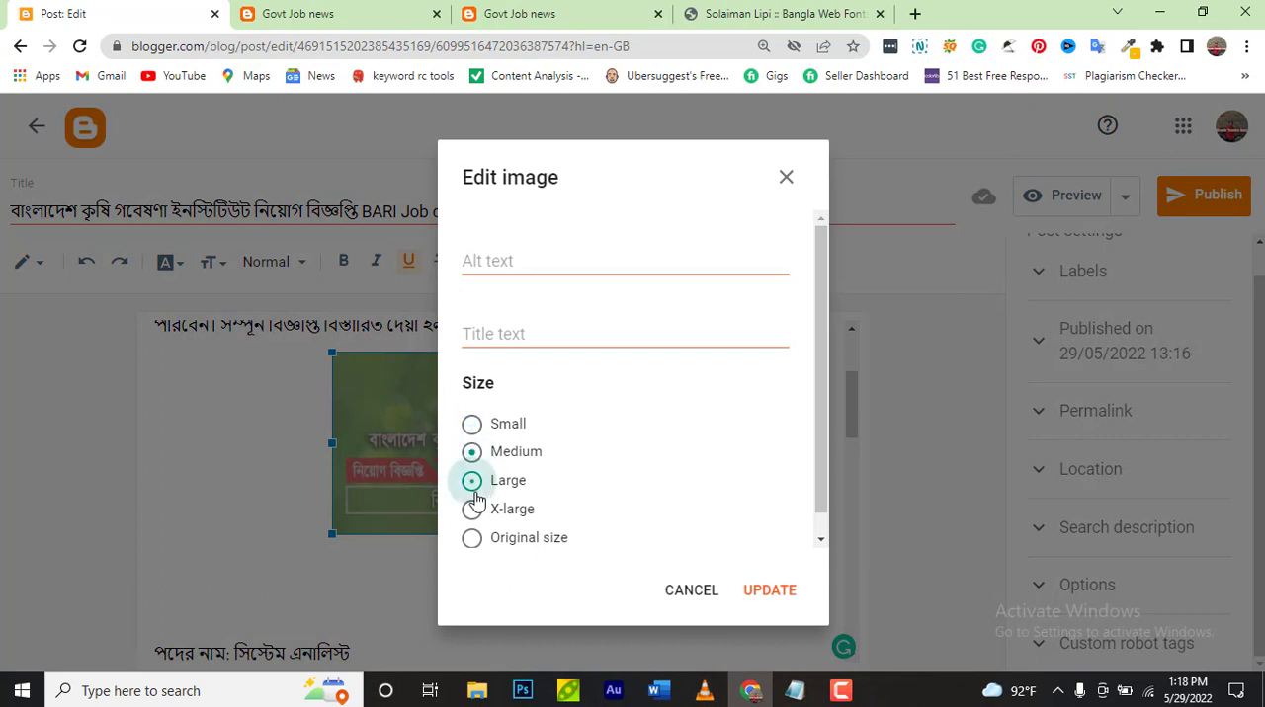
left_click(471, 454)
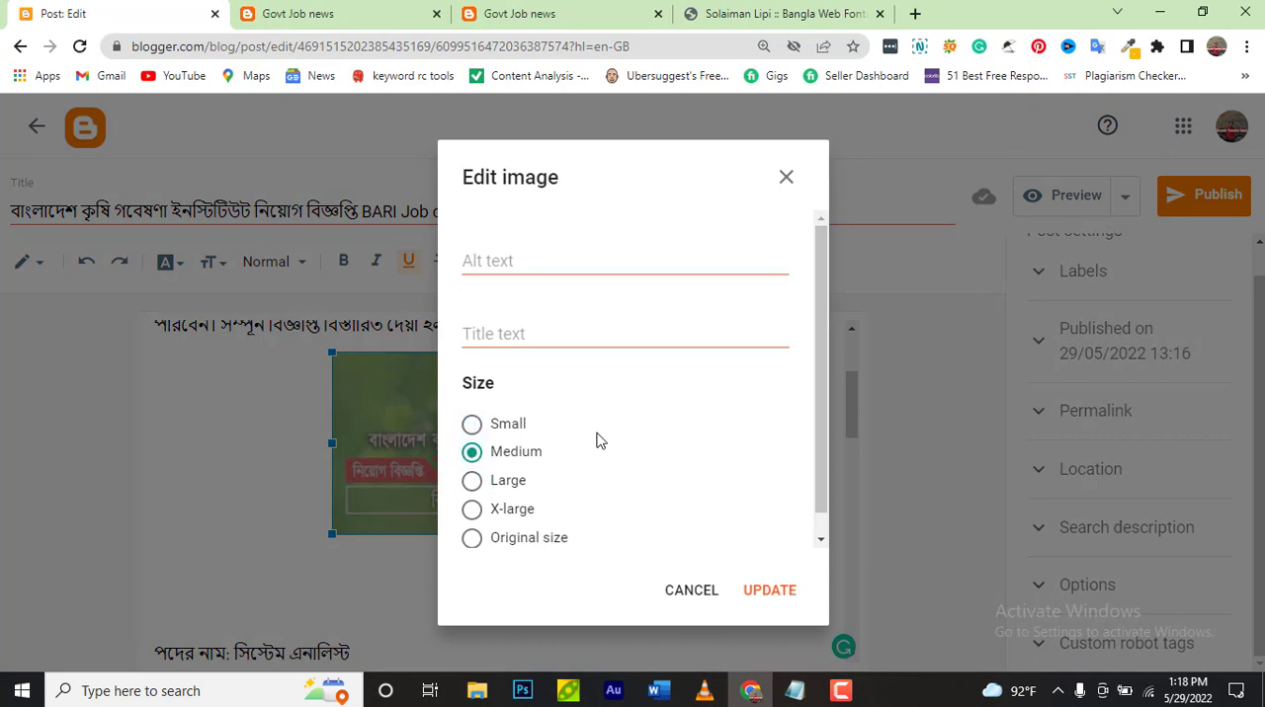
left_click(611, 264)
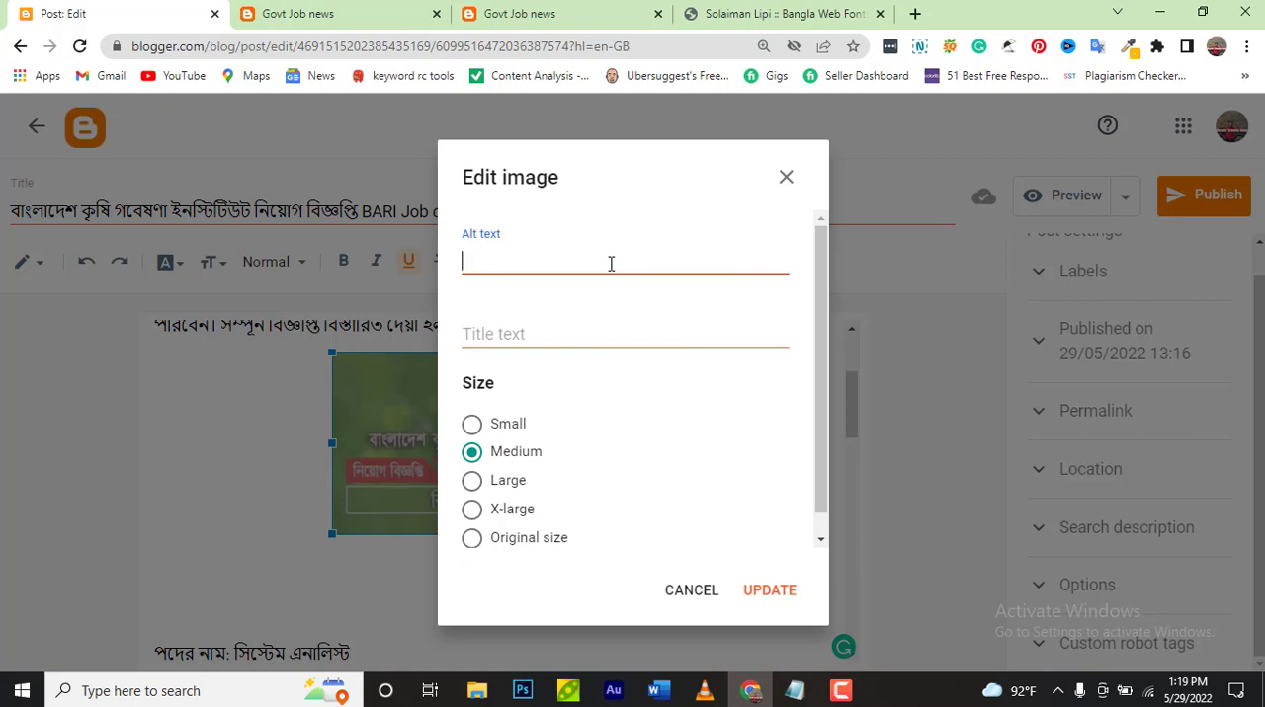
type("name")
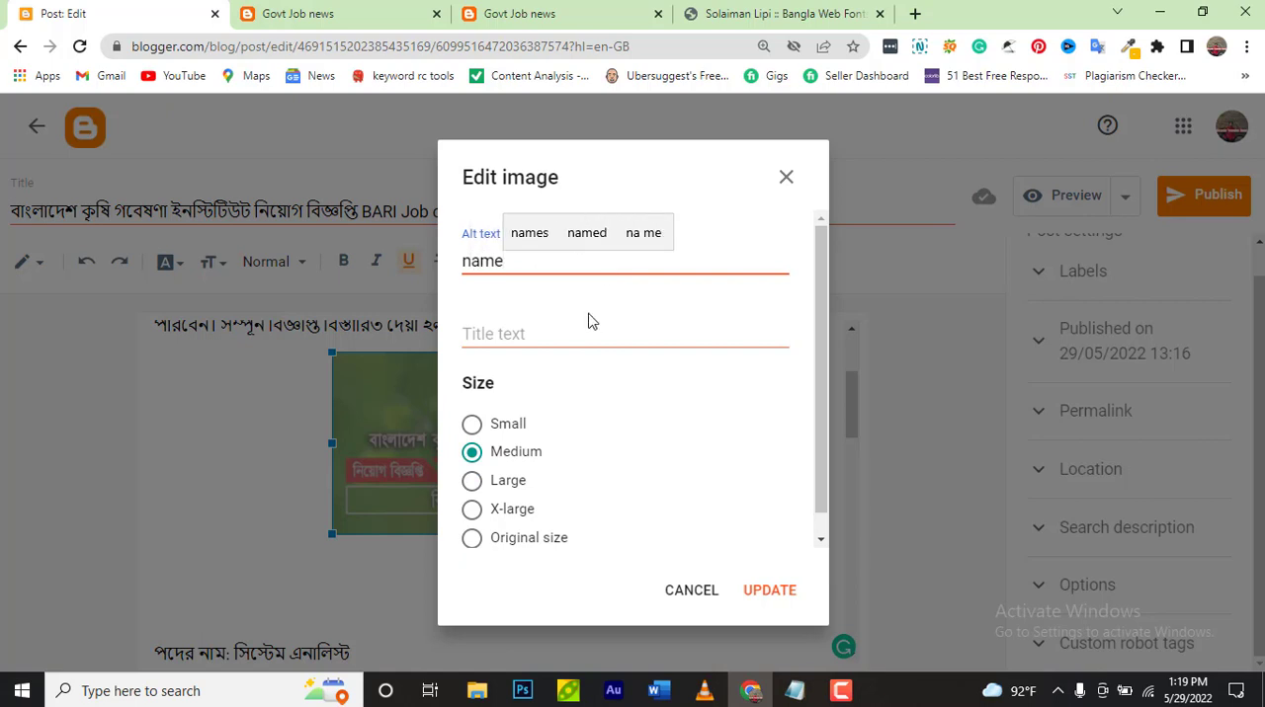
left_click(577, 335)
type("name")
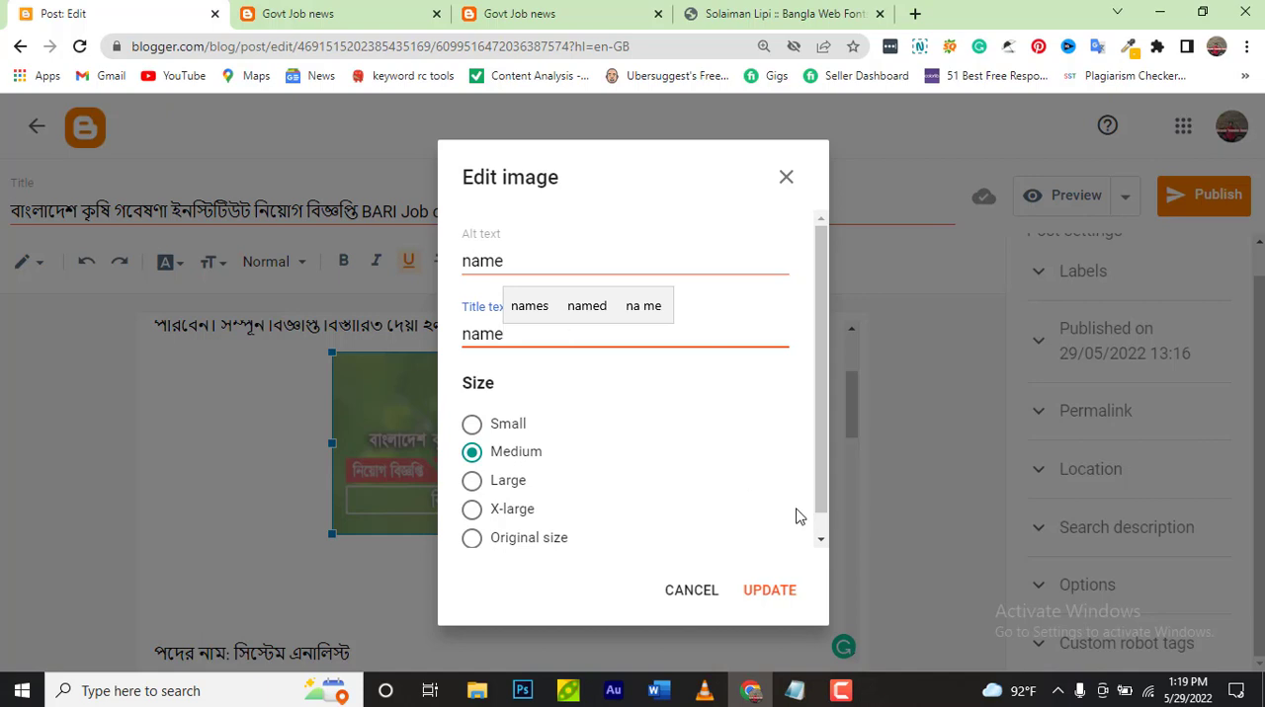
left_click(755, 590)
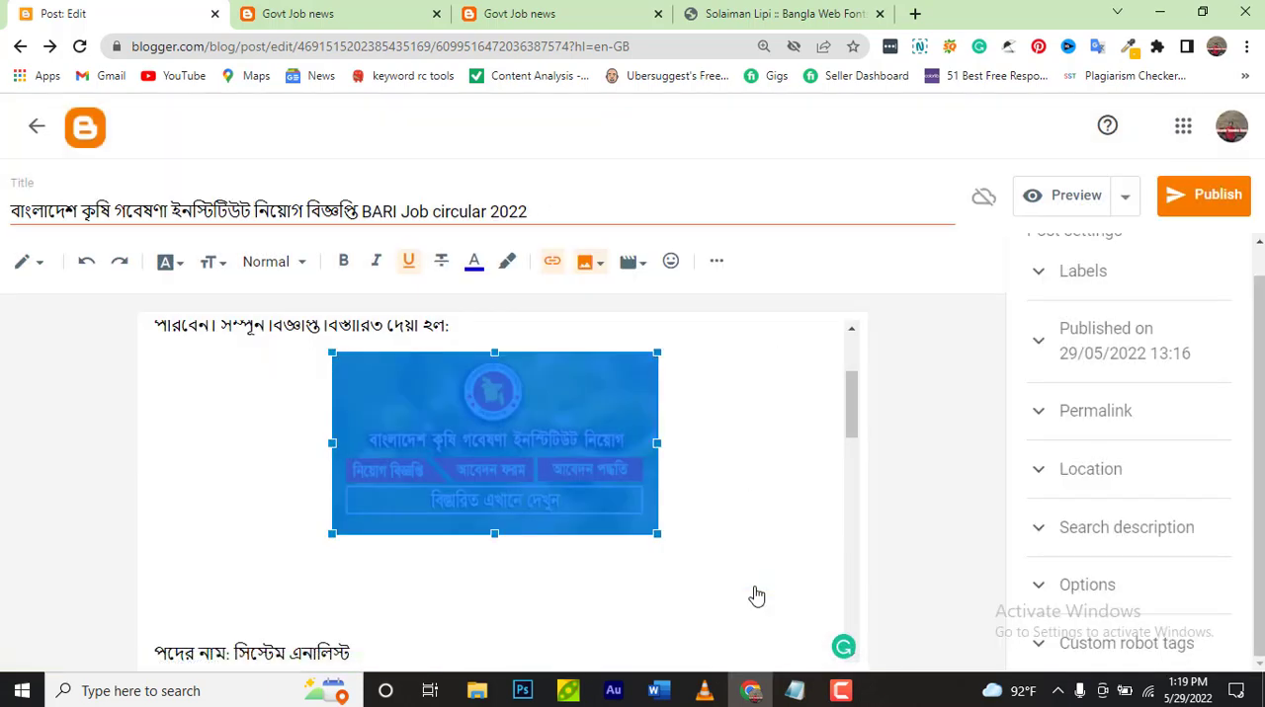
Make the line "পদের নাম: সিস্টেম এনালিস্ট" below the image bold and underlined
scroll(739, 563, "down", 2)
scroll(737, 561, "up", 5)
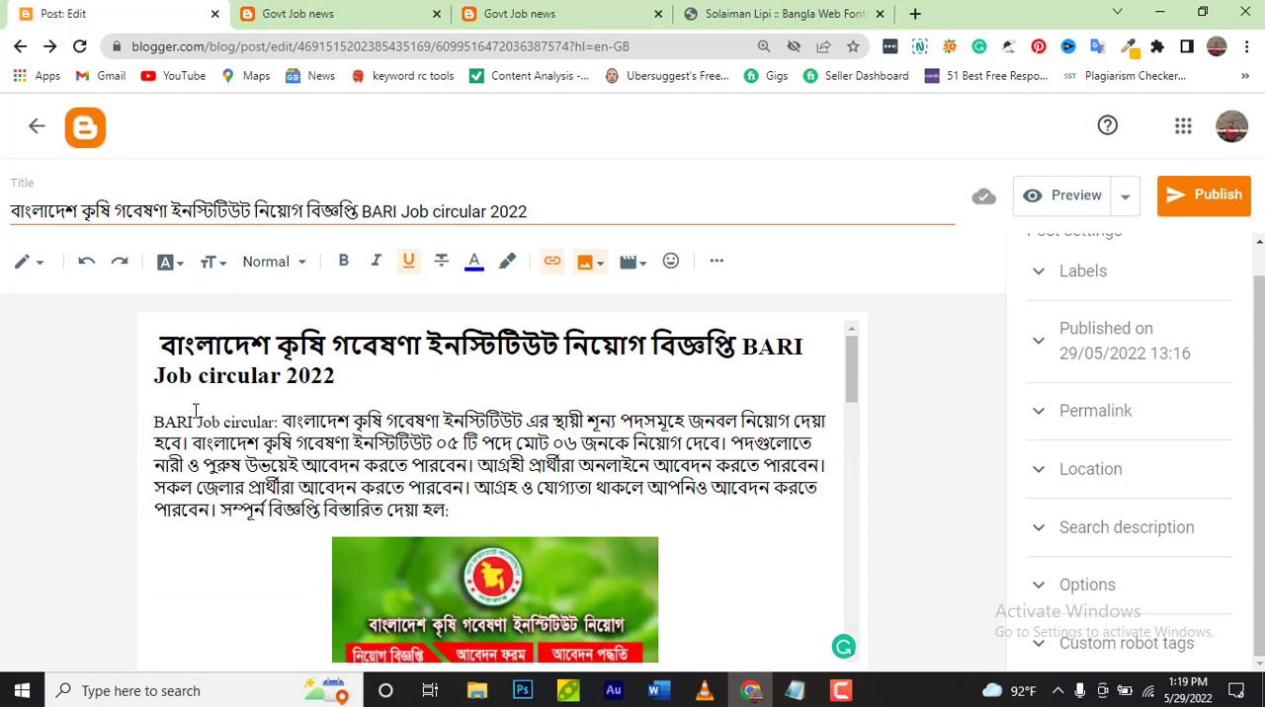
scroll(194, 412, "down", 3)
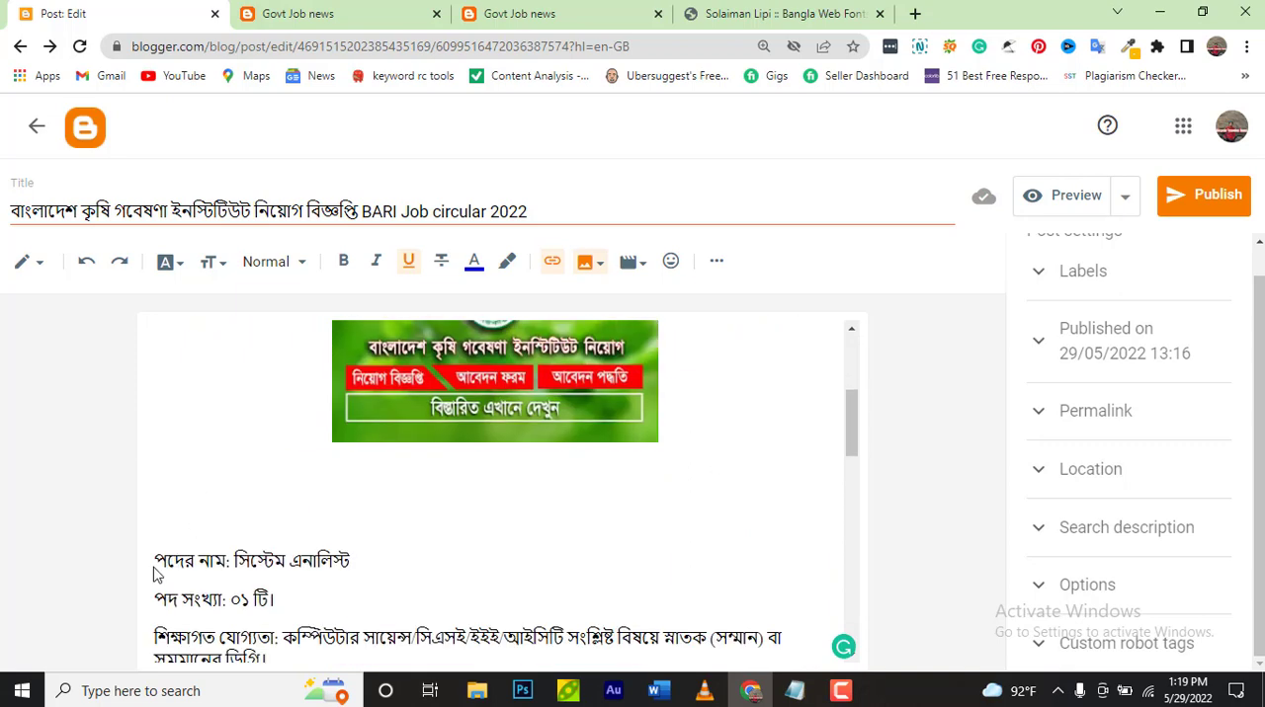
left_click_drag(156, 560, 359, 569)
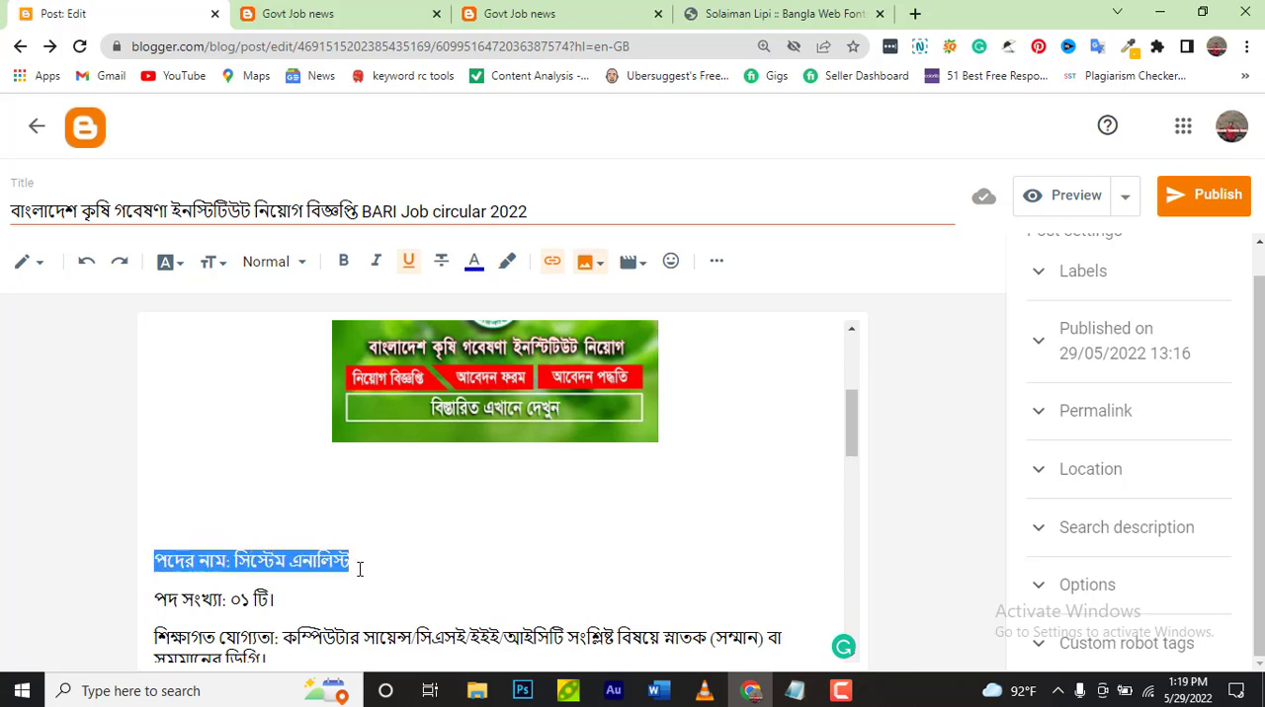
left_click(363, 262)
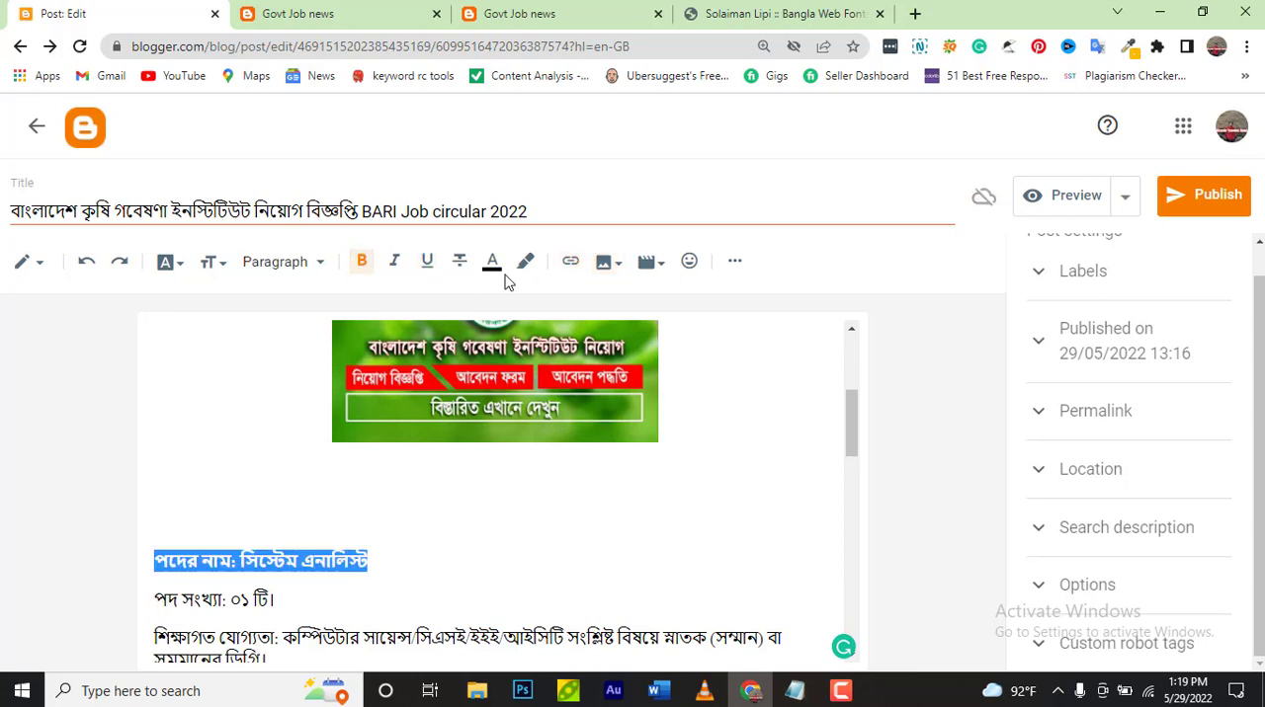
left_click(429, 263)
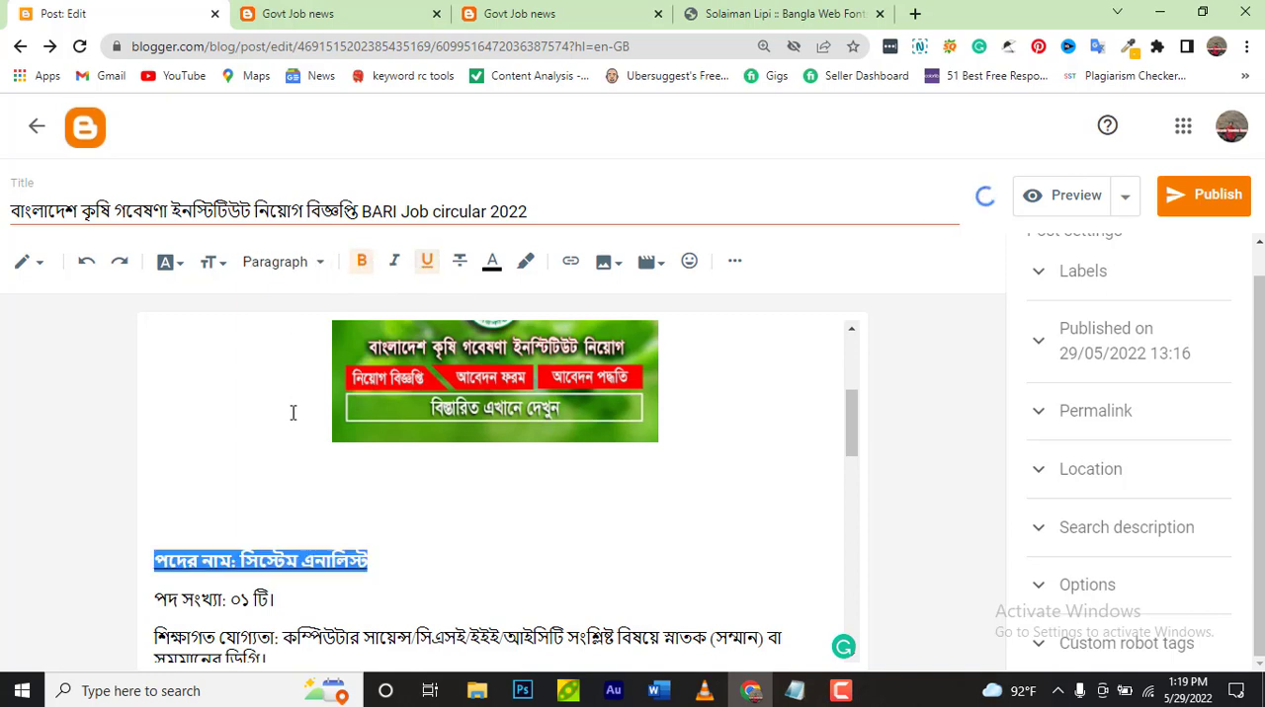
left_click(369, 519)
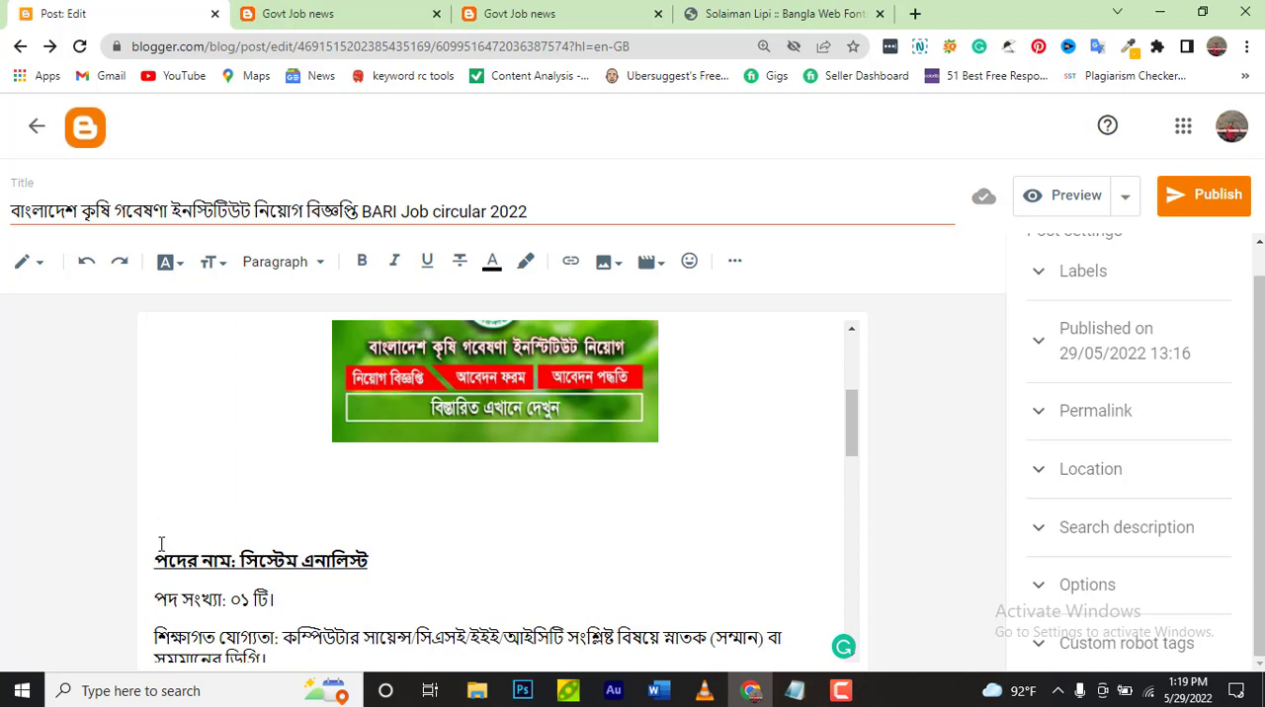
Change the text colour of the line "পদের নাম: সিস্টেম এনালিস্ট" to red
left_click_drag(156, 560, 369, 561)
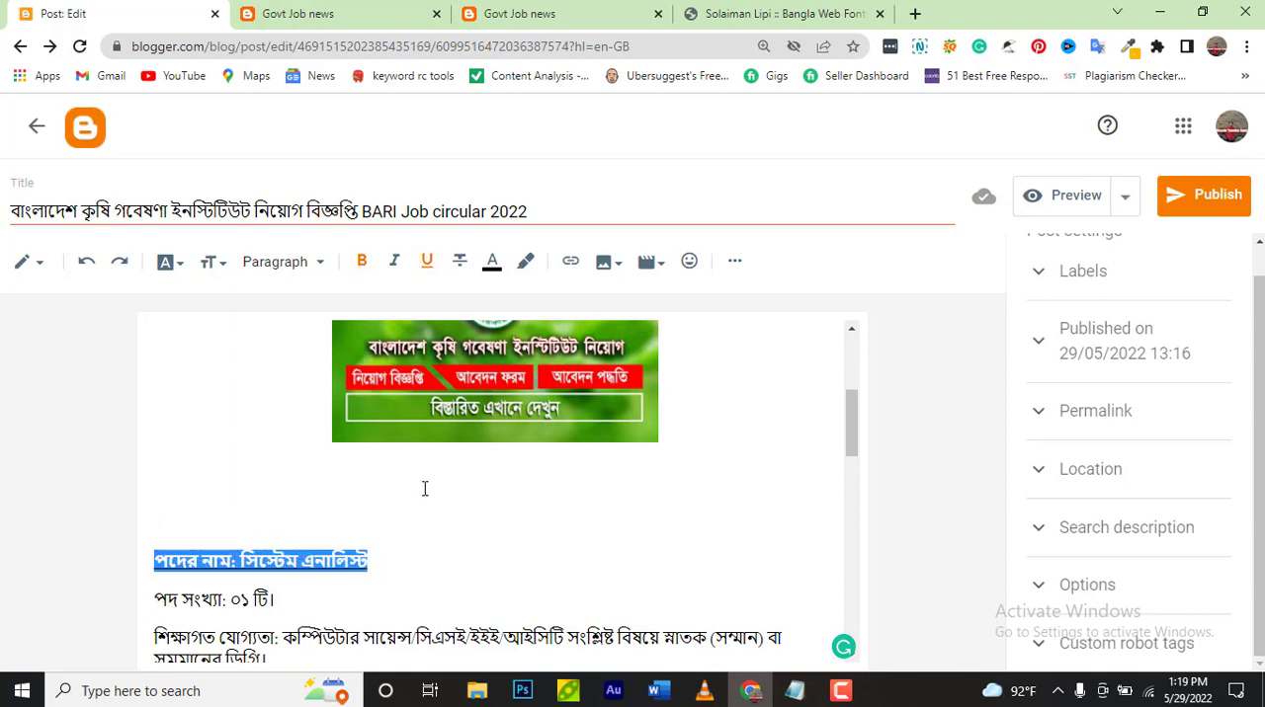
left_click(489, 279)
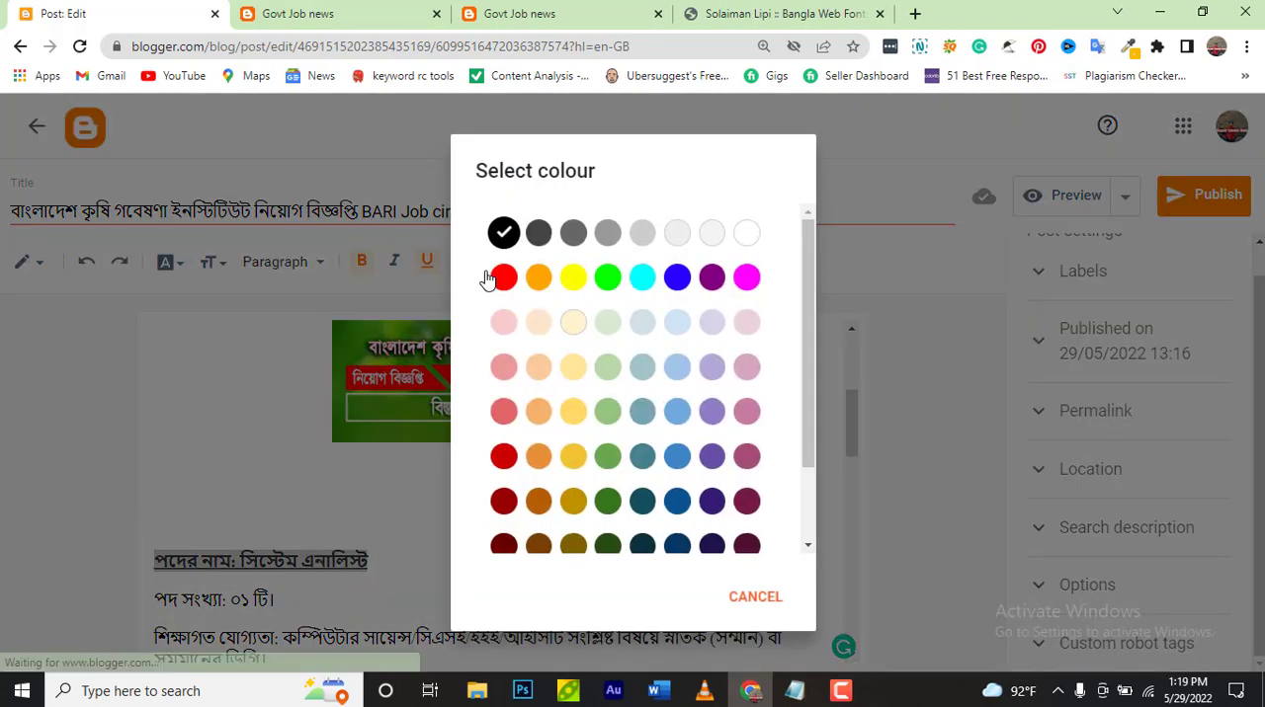
left_click(514, 283)
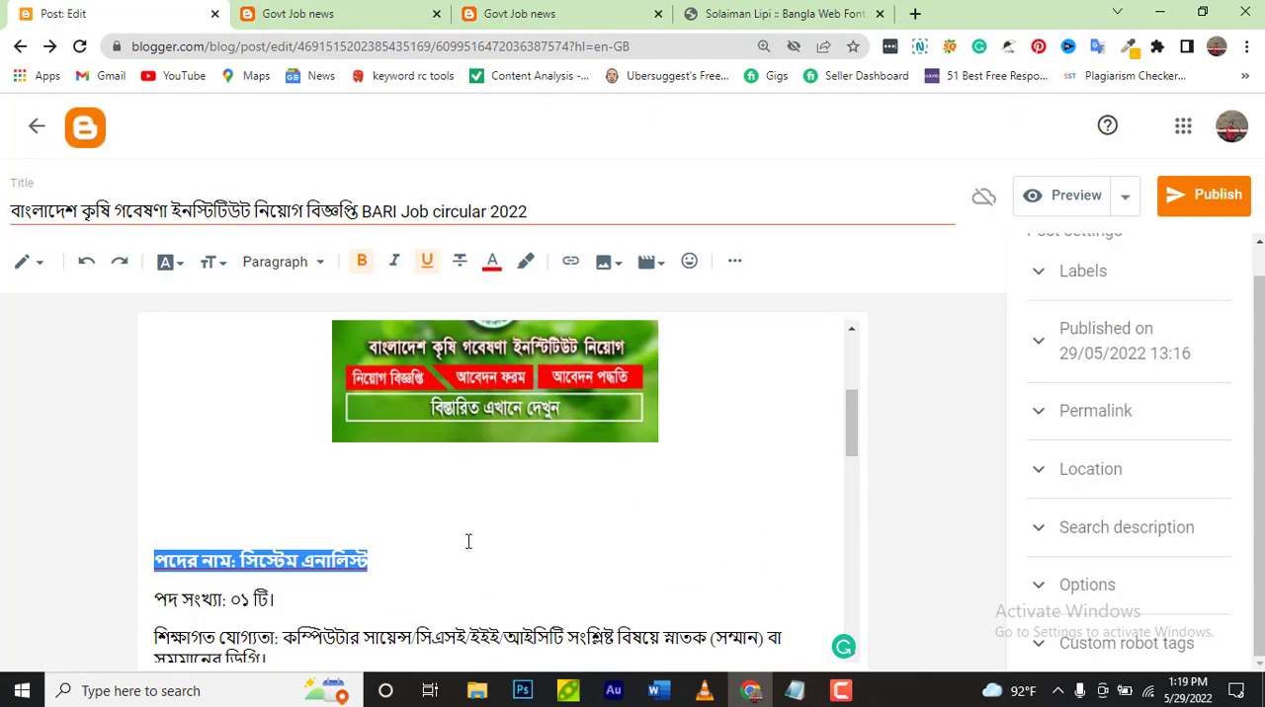
left_click(296, 524)
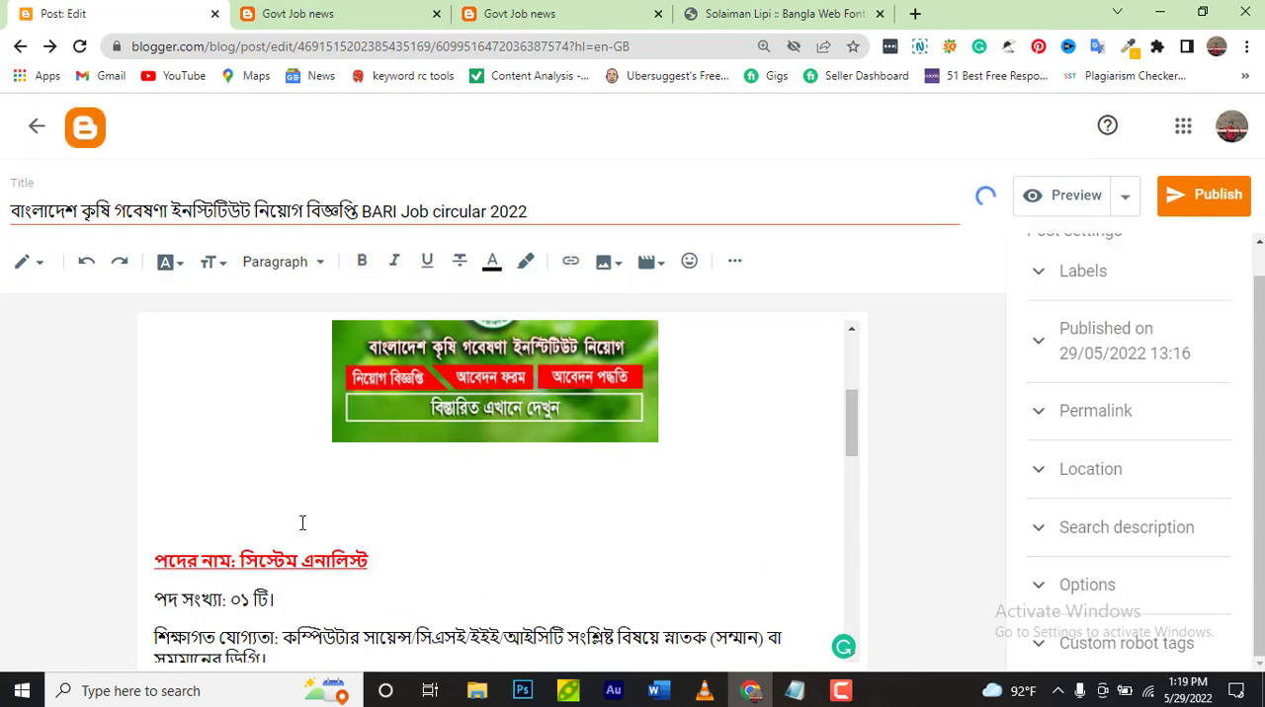
scroll(424, 534, "down", 1)
scroll(424, 534, "down", 3)
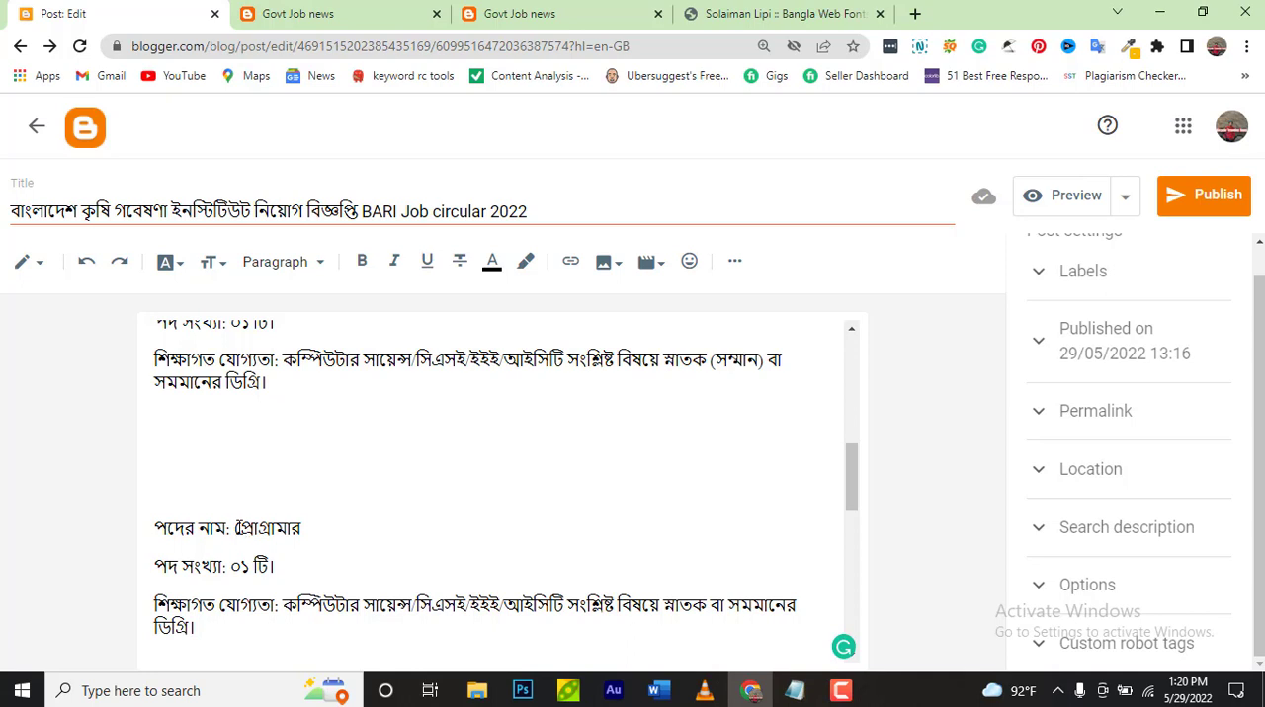
left_click_drag(235, 529, 314, 532)
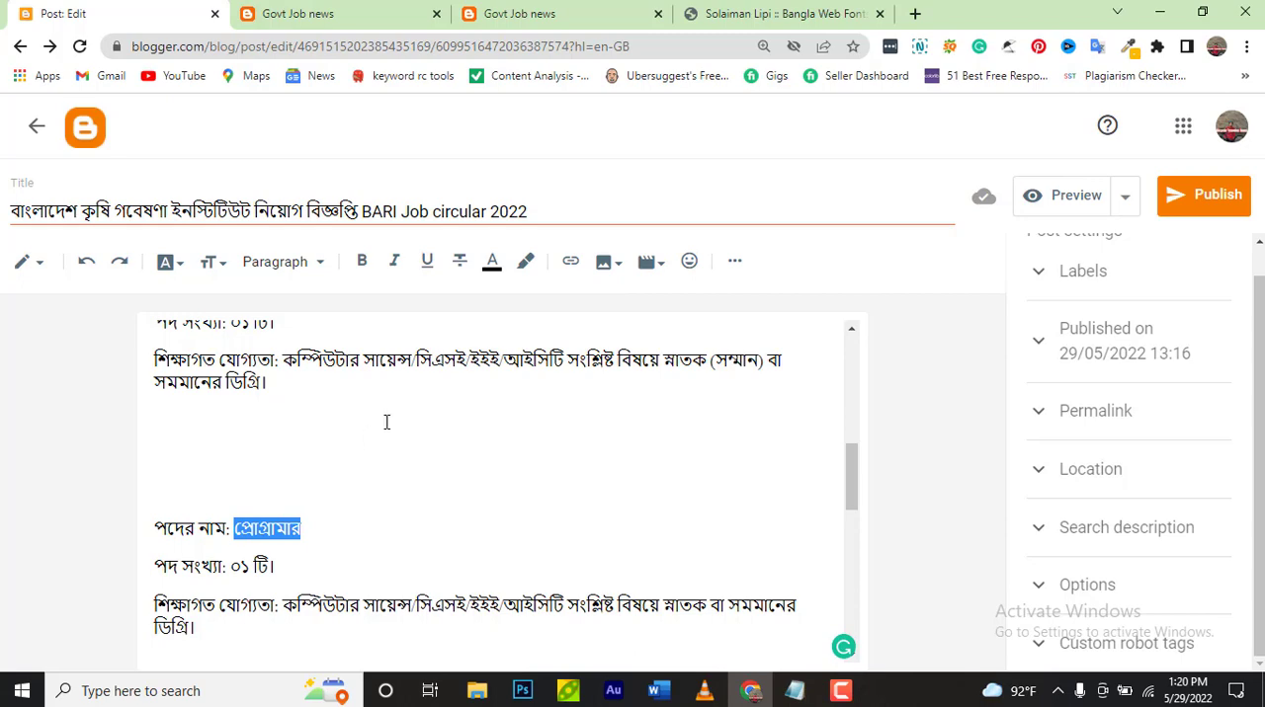
left_click(570, 261)
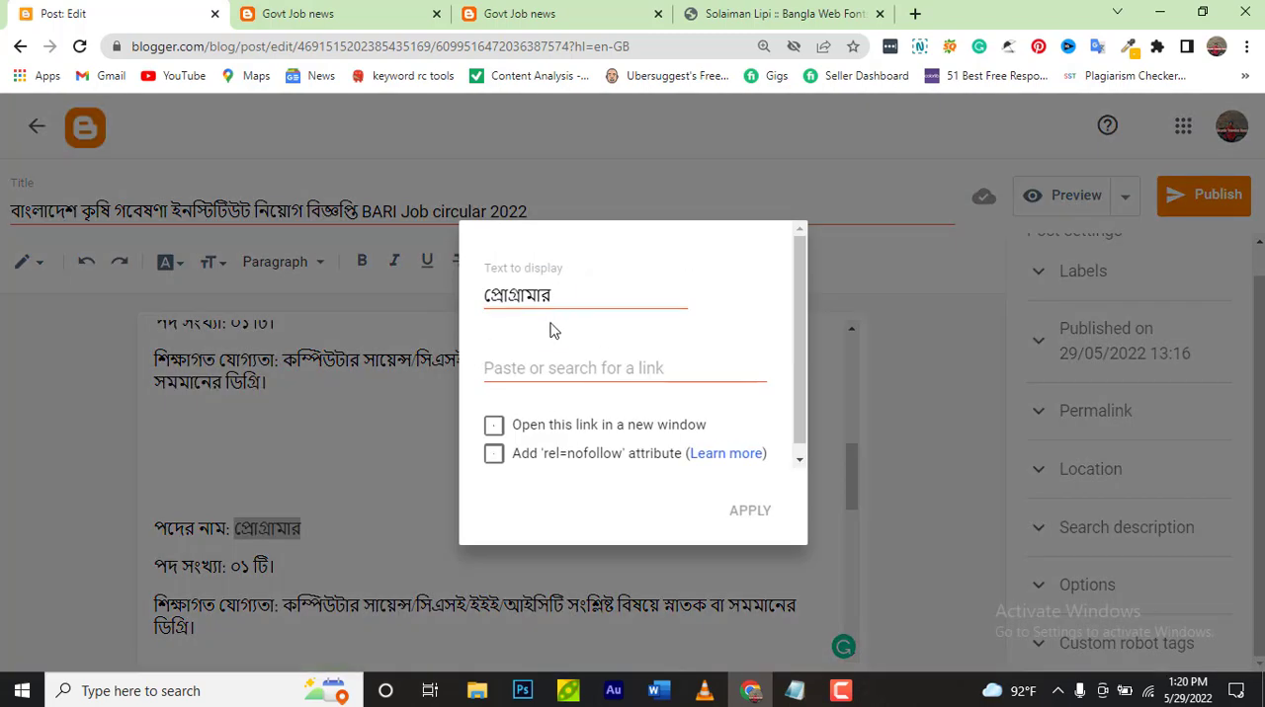
left_click(544, 366)
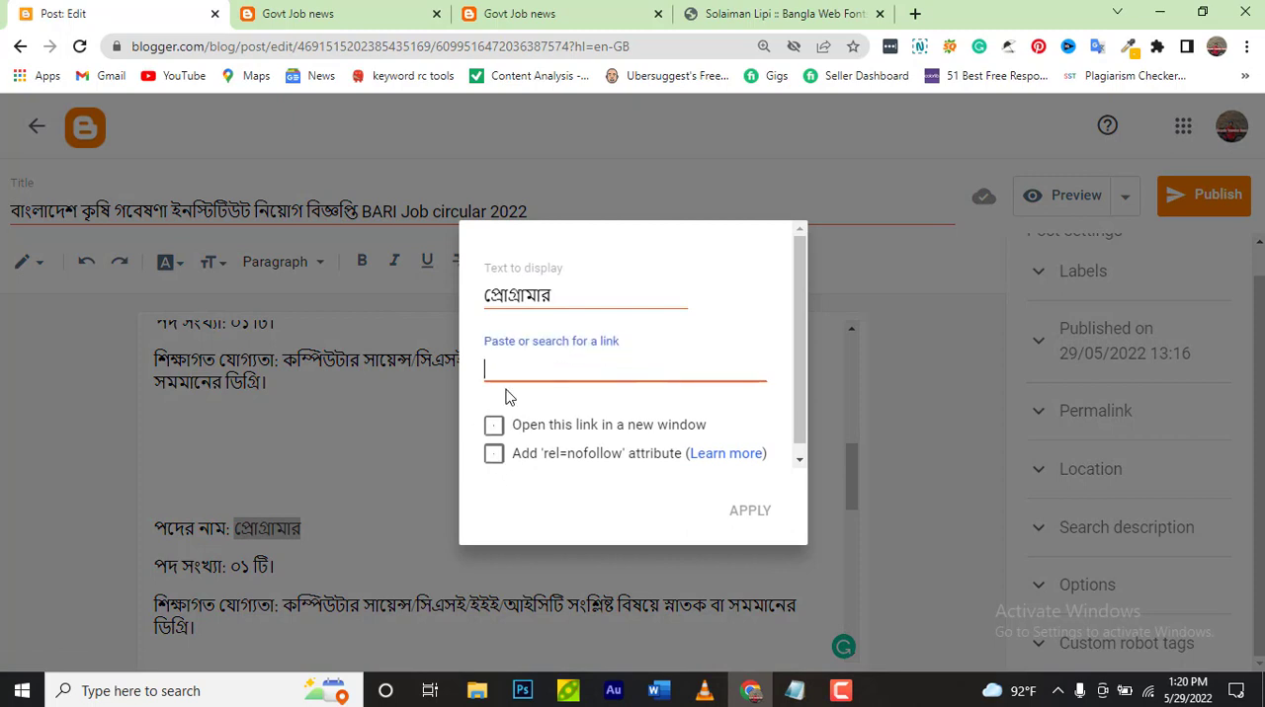
left_click(598, 10)
left_click(607, 55)
key("ctrl+c")
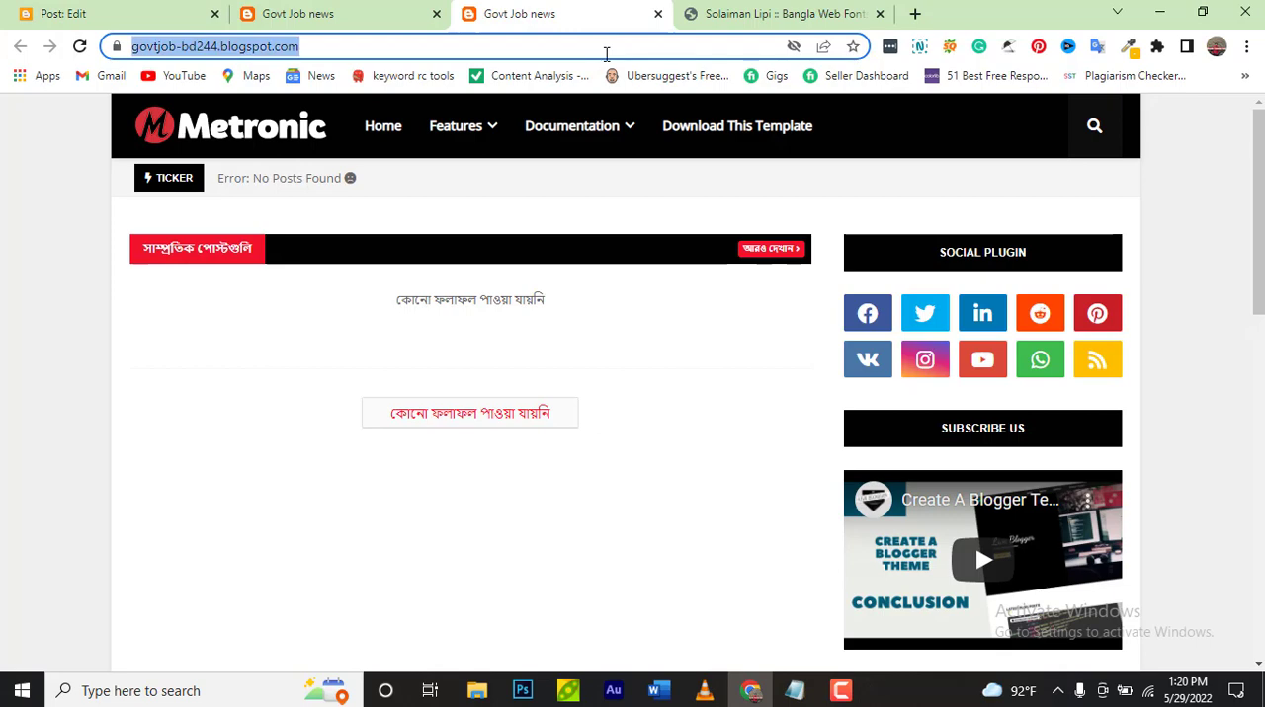
left_click(188, 18)
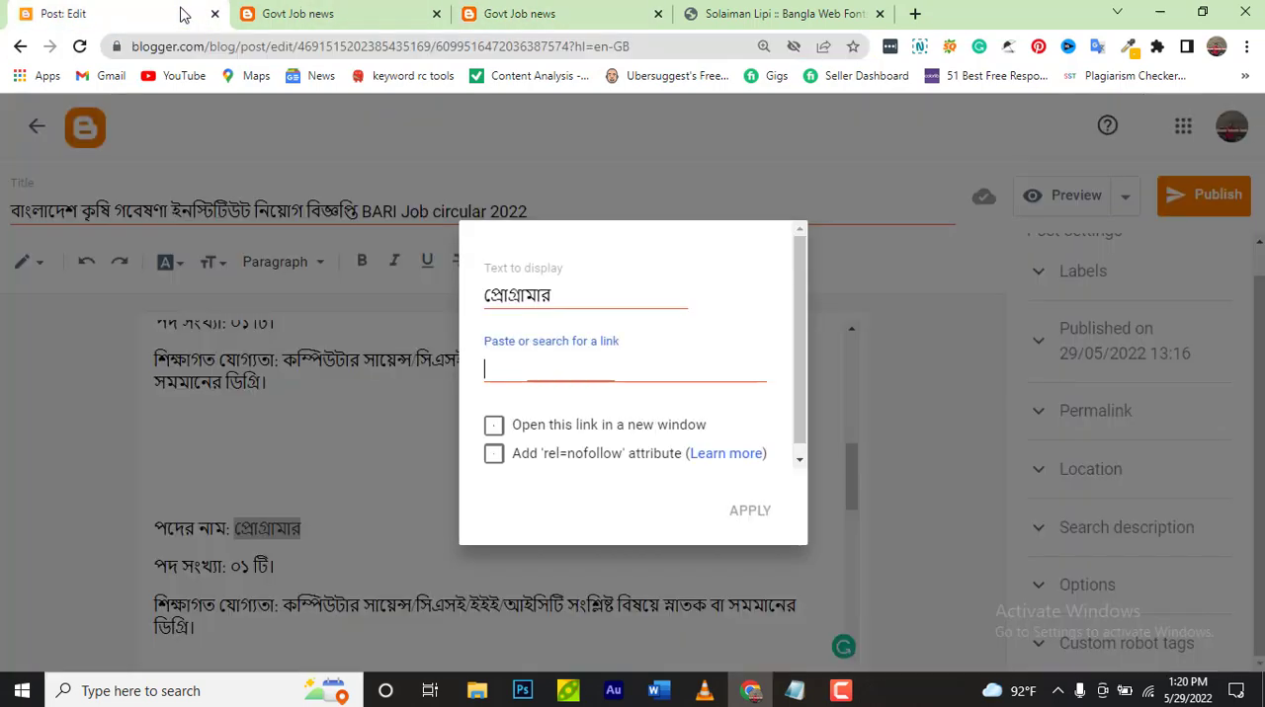
left_click(534, 369)
key("ctrl+v")
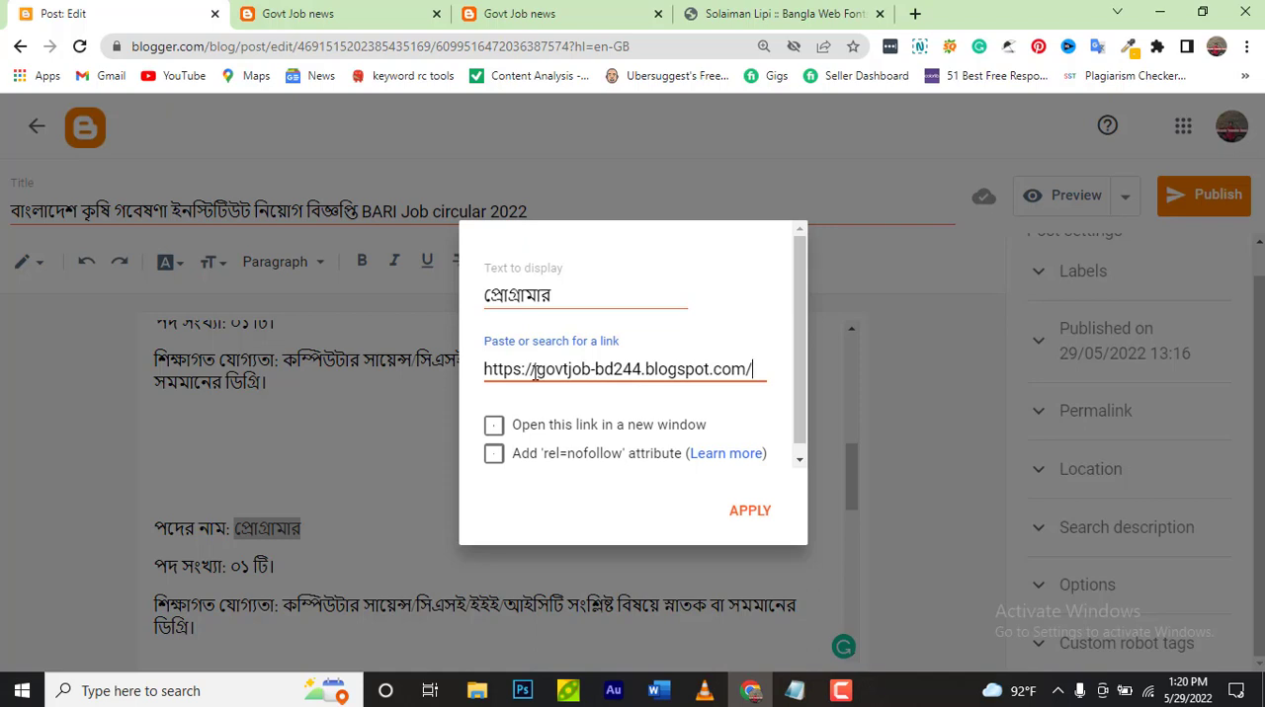
Set the "প্রোগ্রামার" link to open in a new window and apply it
left_click(494, 427)
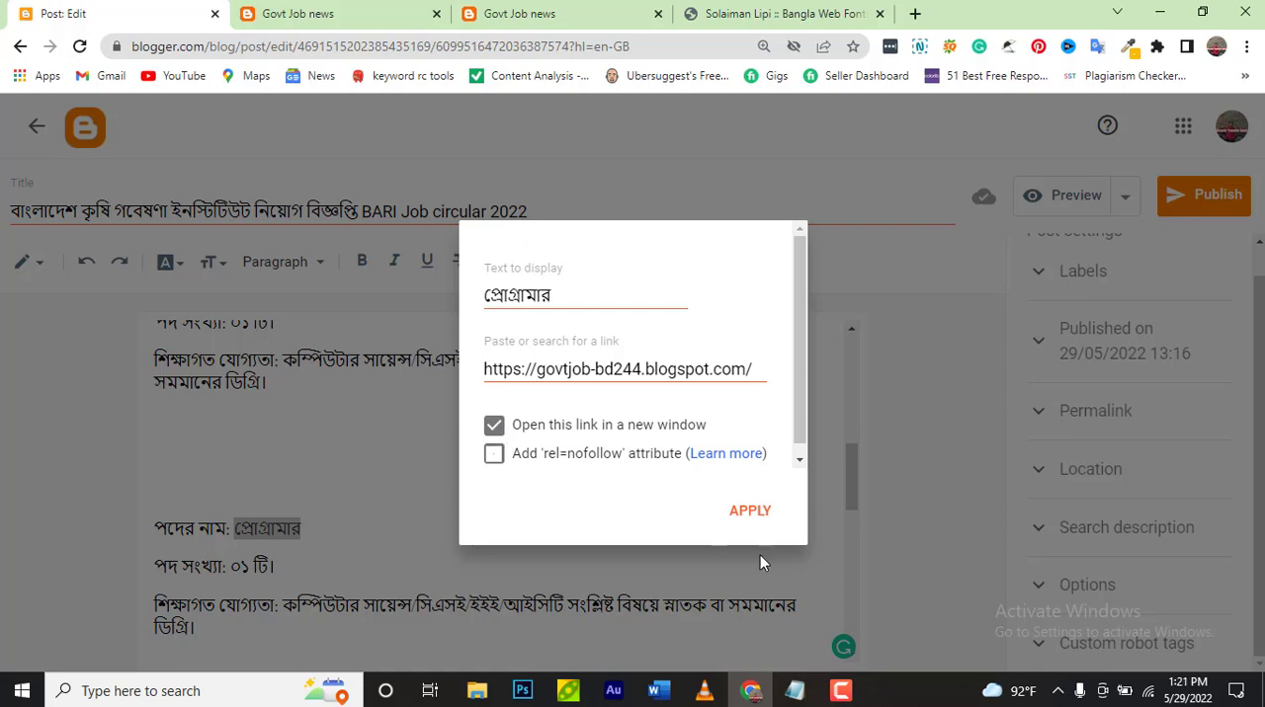
left_click(742, 513)
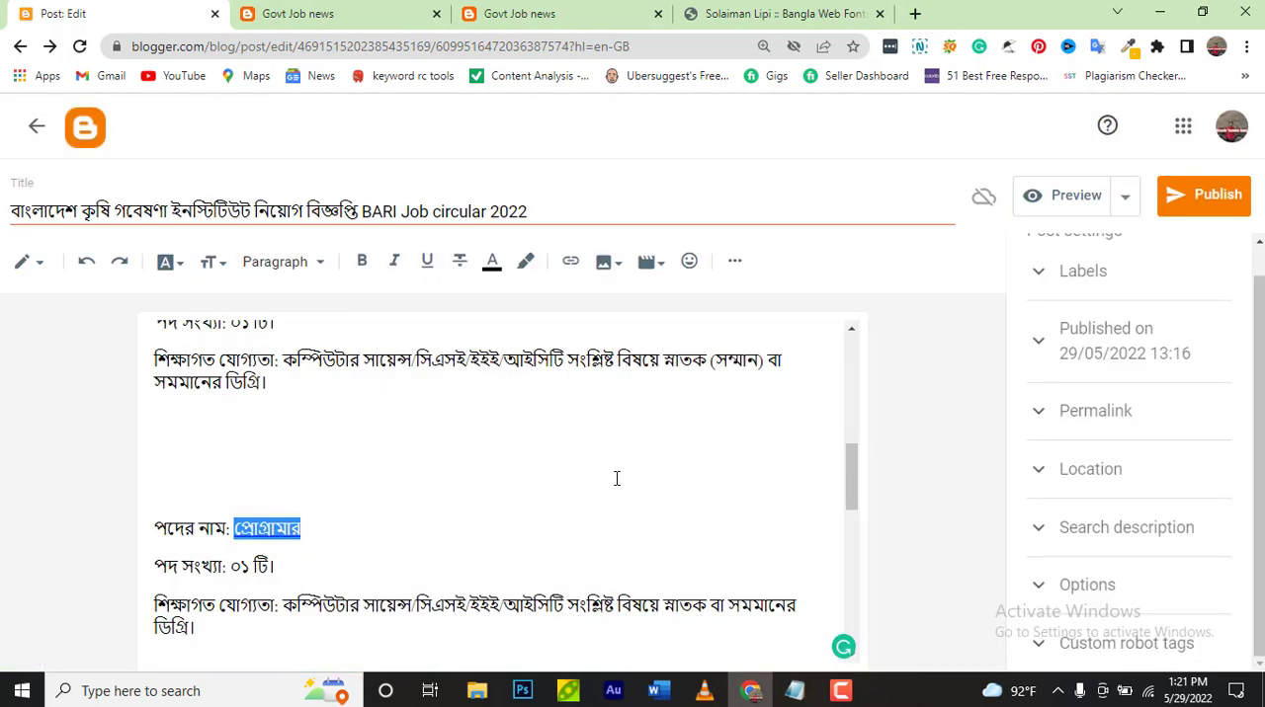
left_click(618, 480)
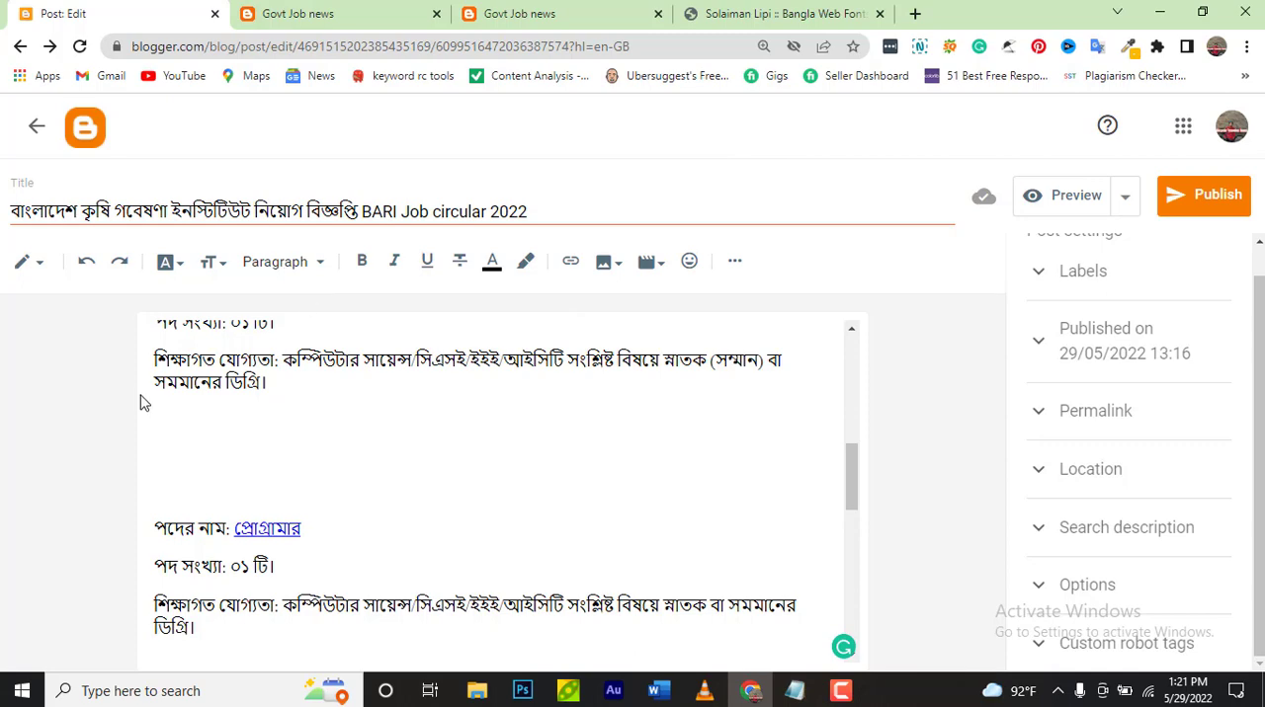
Try the Normal style on the introductory paragraph above the image and set it back to Paragraph
scroll(151, 395, "up", 10)
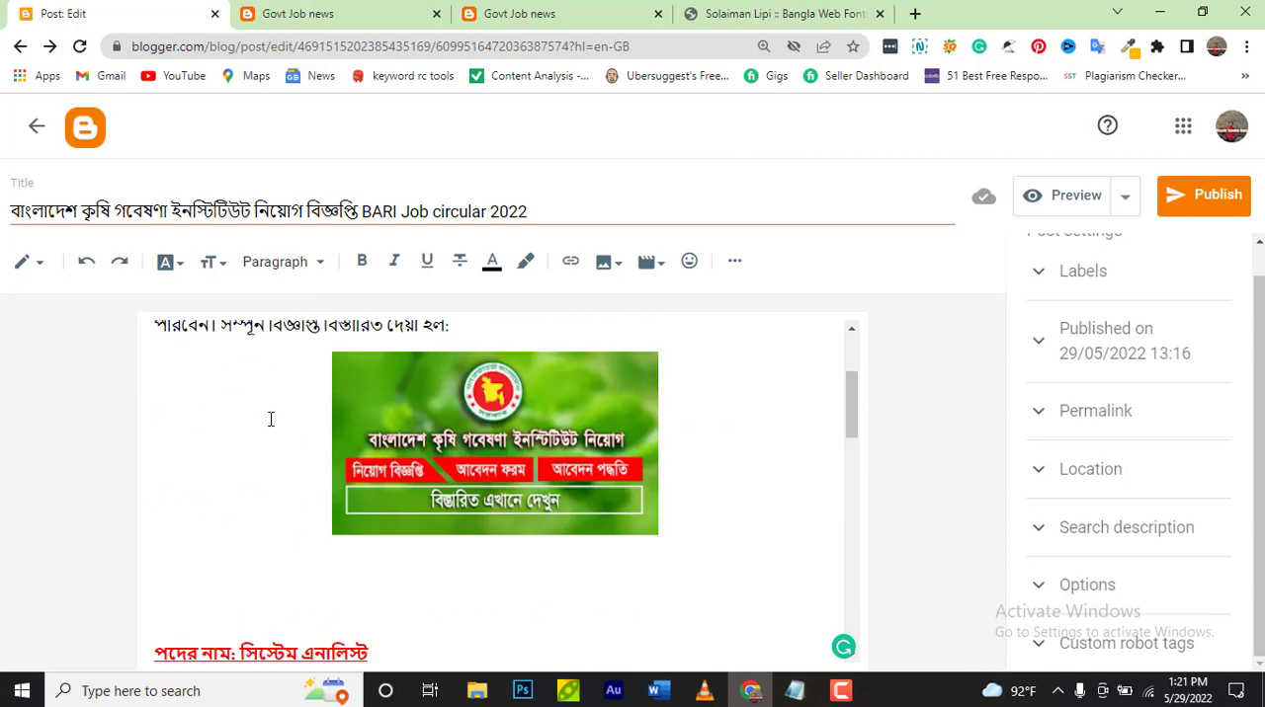
left_click_drag(153, 422, 533, 501)
left_click(322, 265)
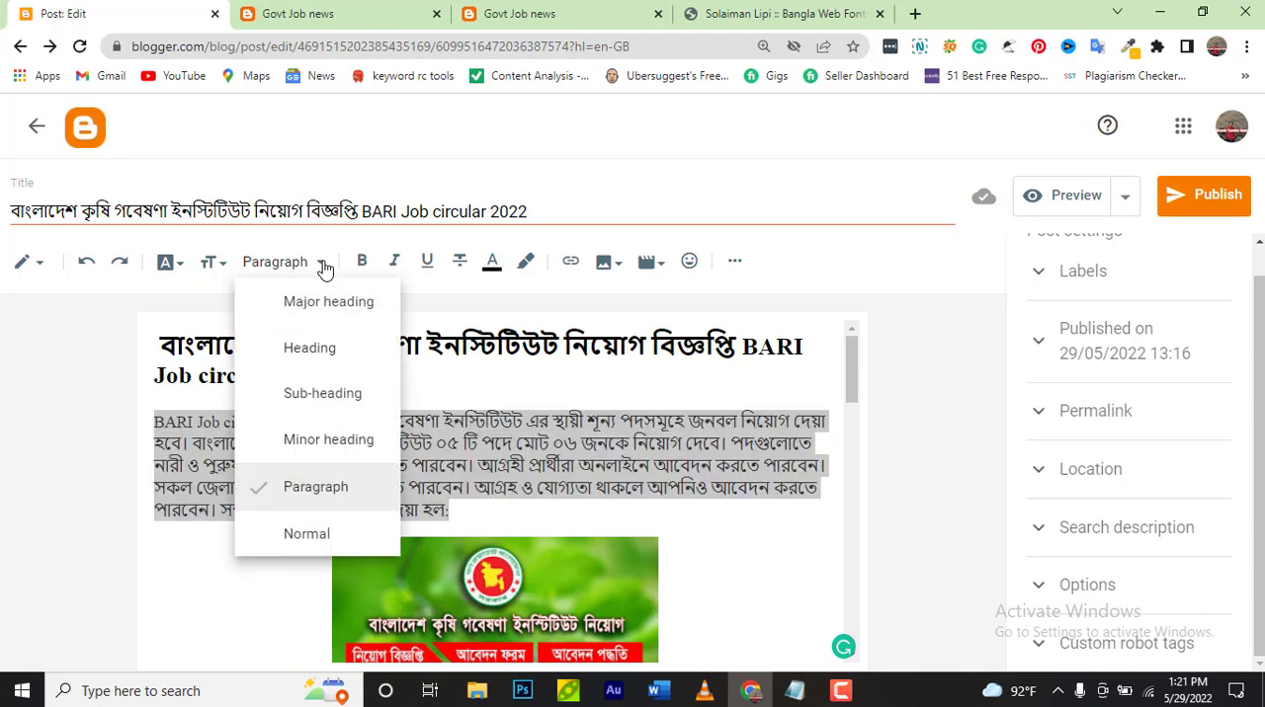
left_click(350, 528)
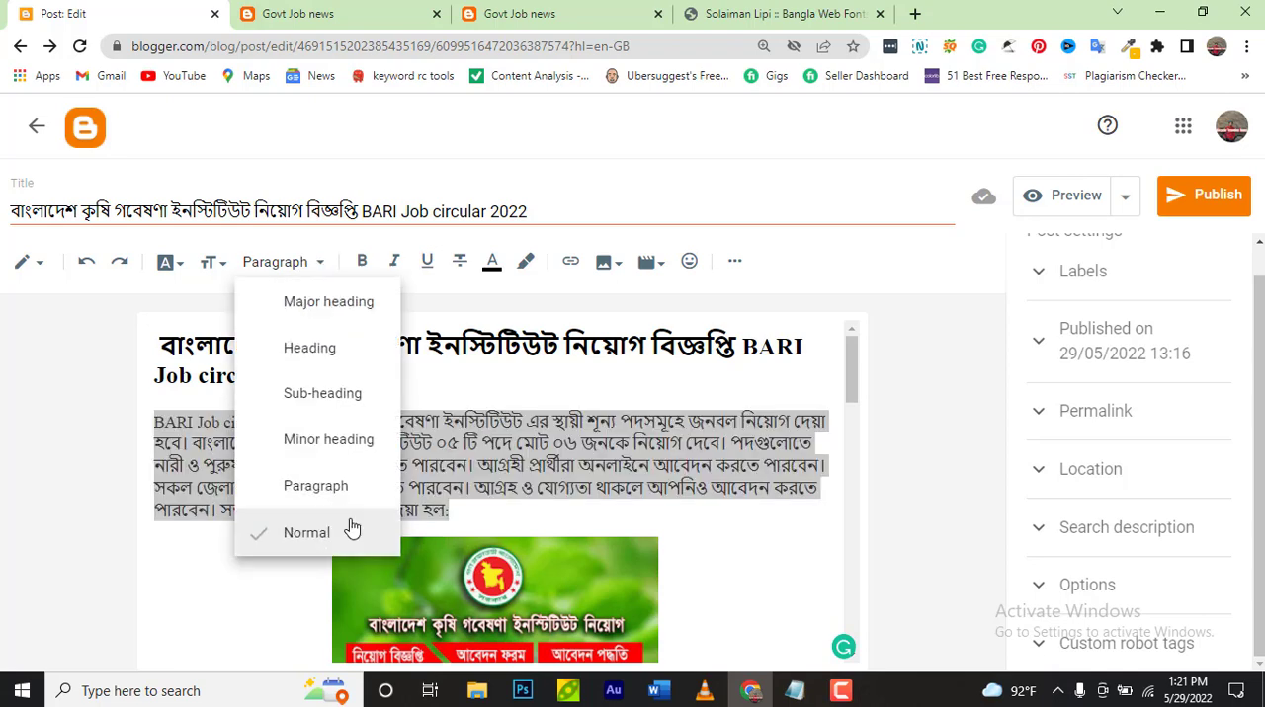
left_click(350, 486)
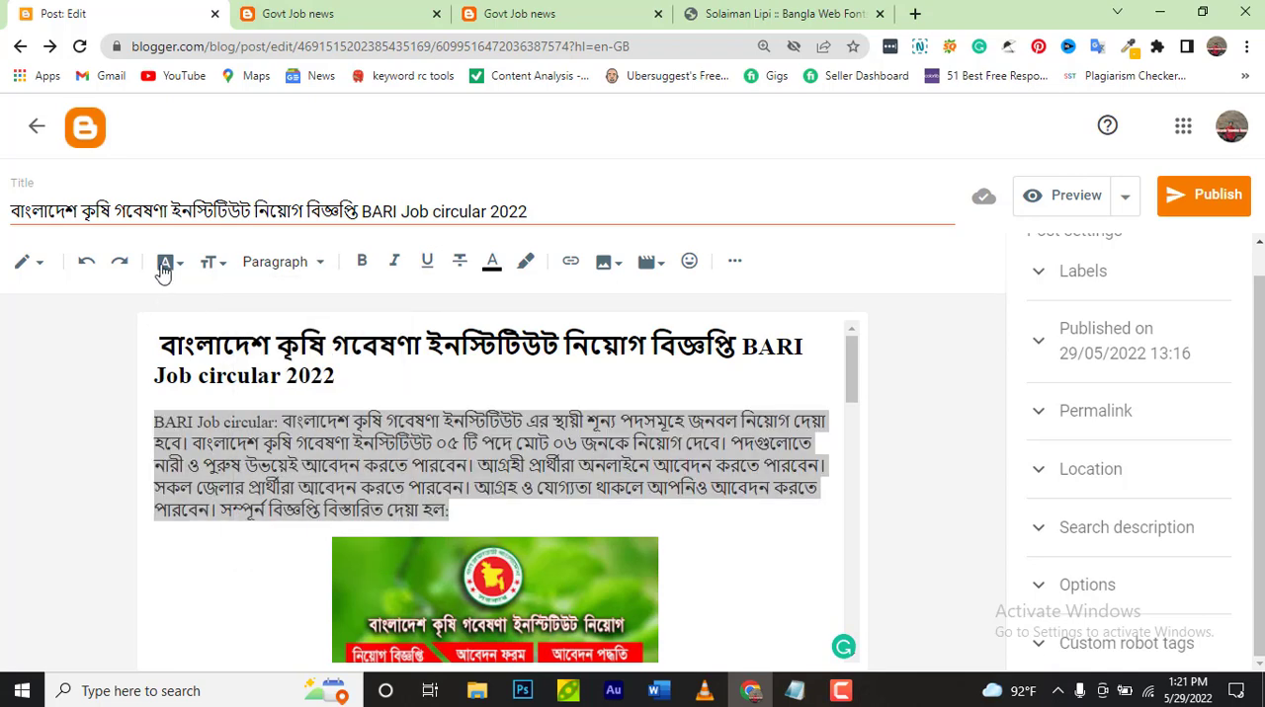
left_click(172, 264)
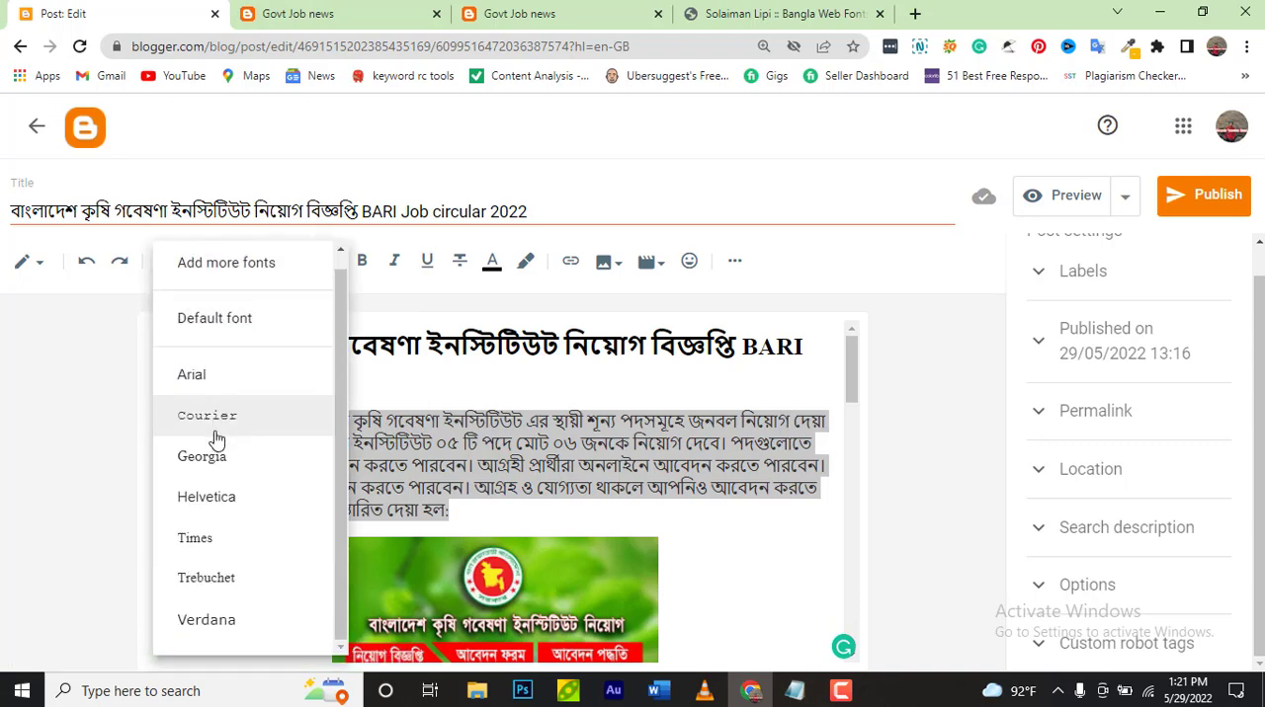
scroll(215, 435, "up", 1)
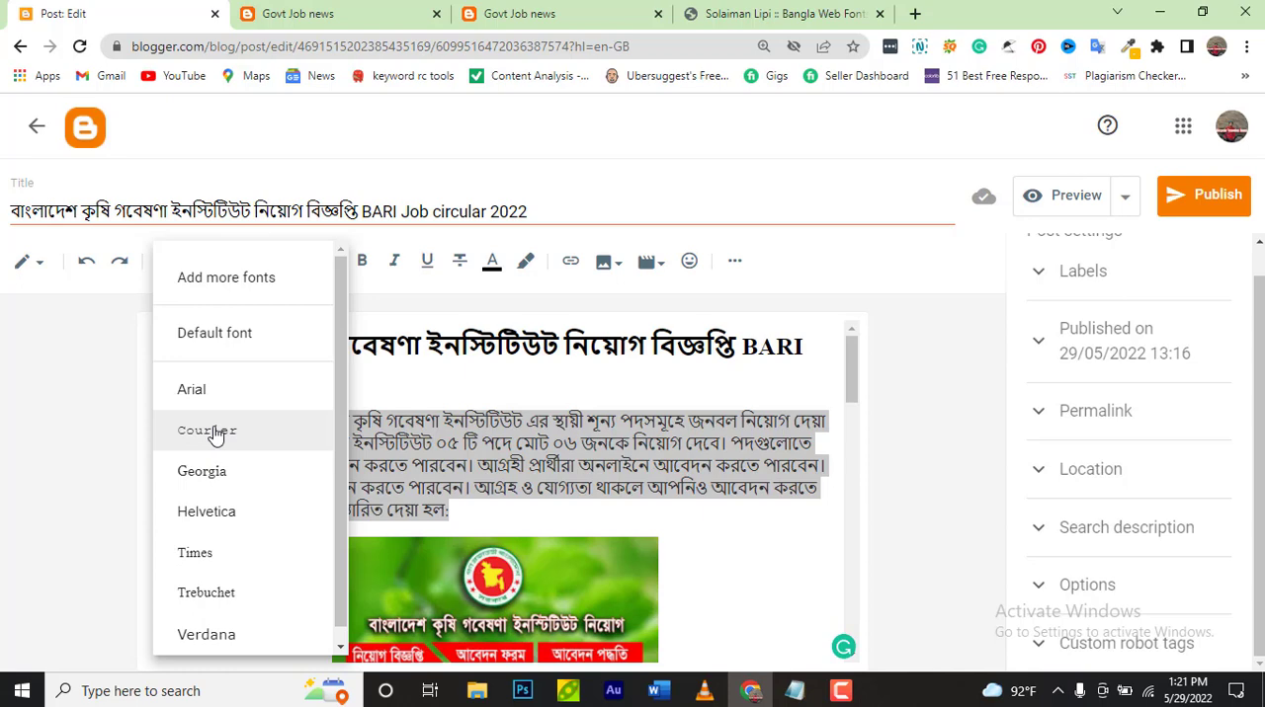
left_click(389, 377)
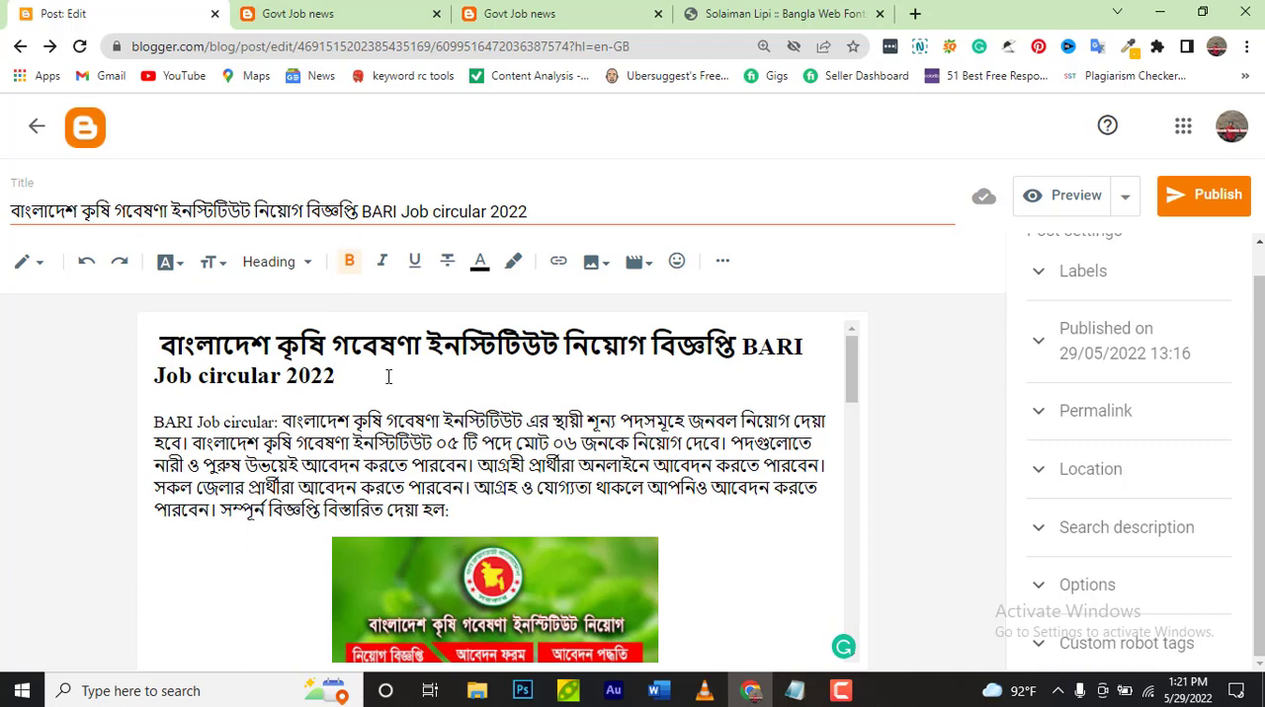
left_click(155, 421)
left_click_drag(155, 422, 826, 421)
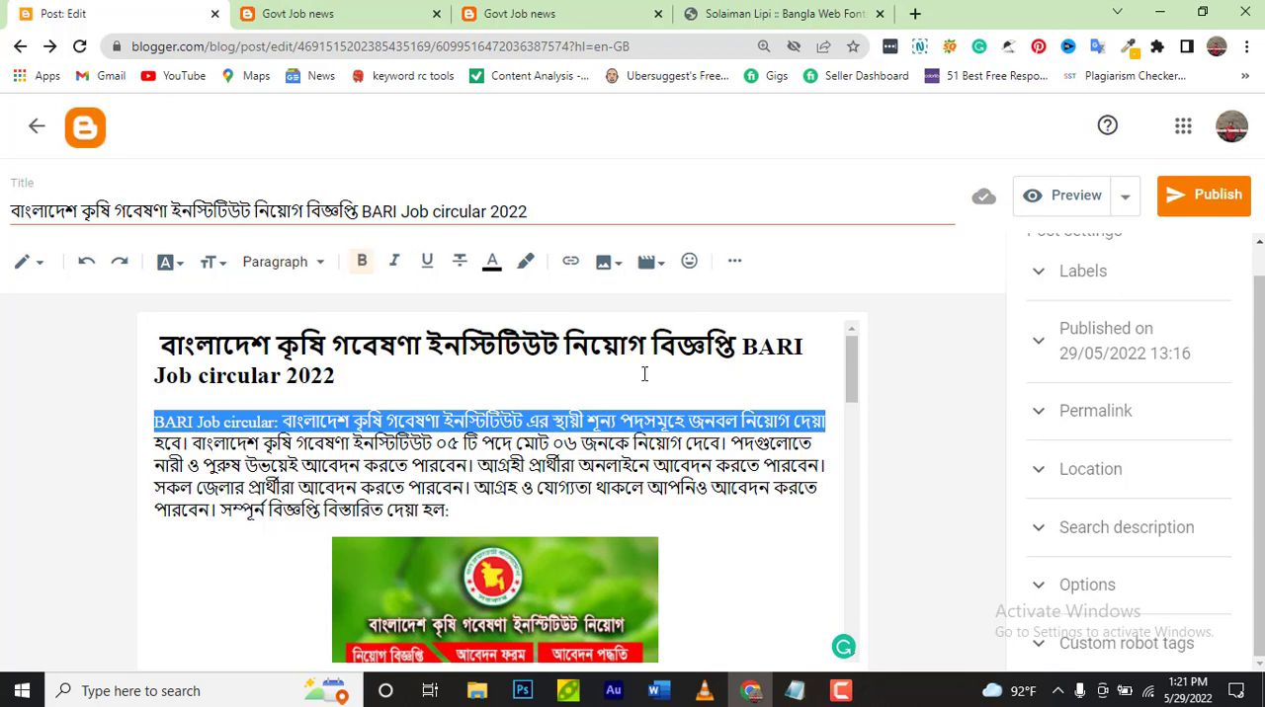
left_click(221, 265)
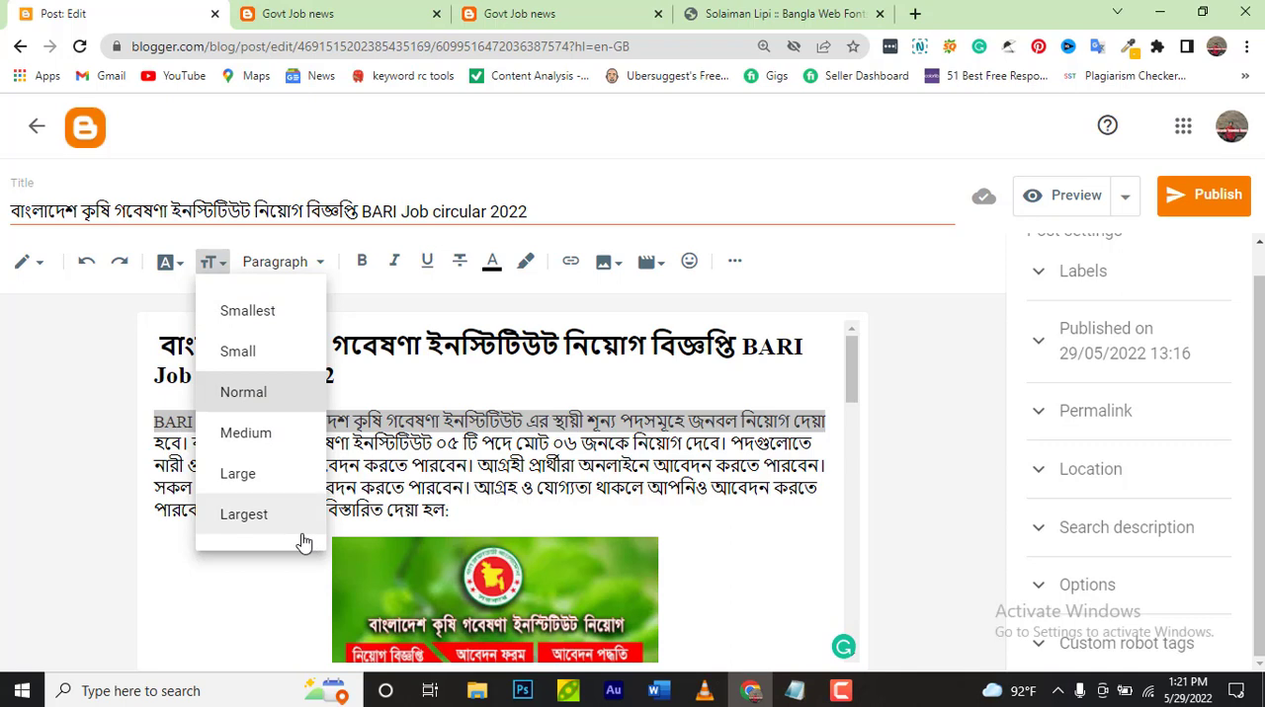
left_click(437, 386)
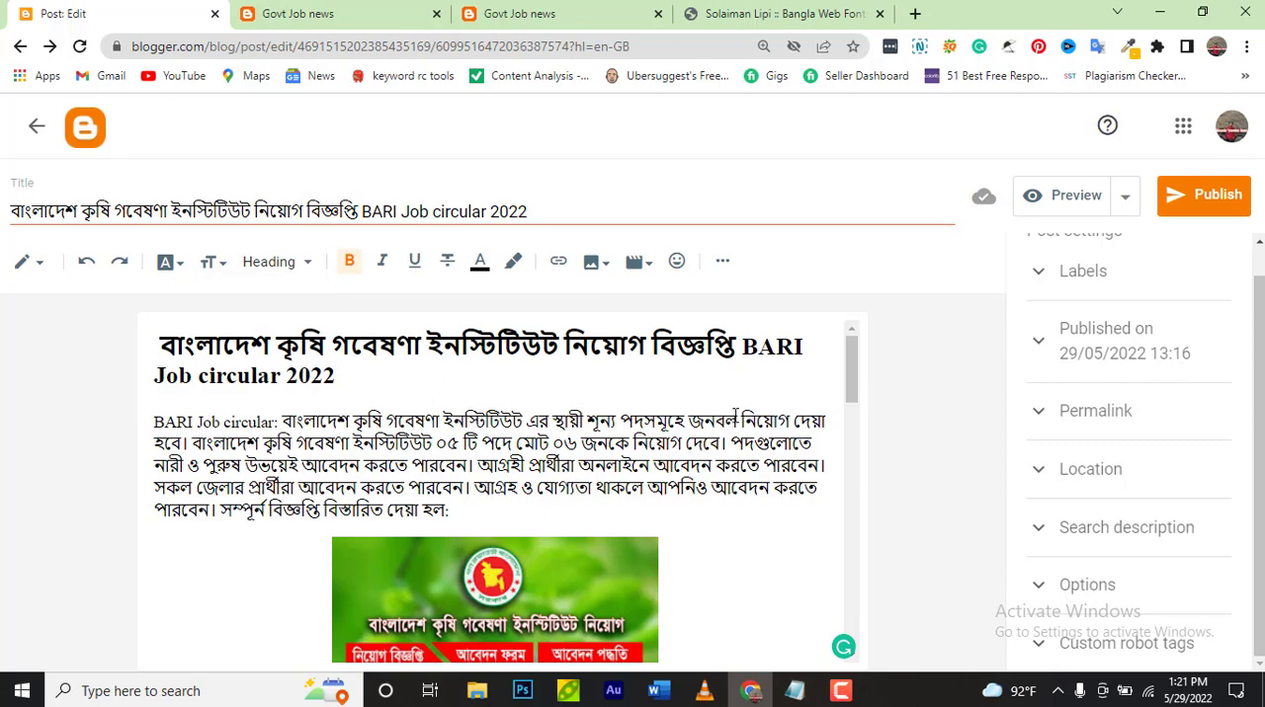
Preview the post to examine its title, text and image on the blog, and return to the post editor
scroll(735, 415, "down", 20)
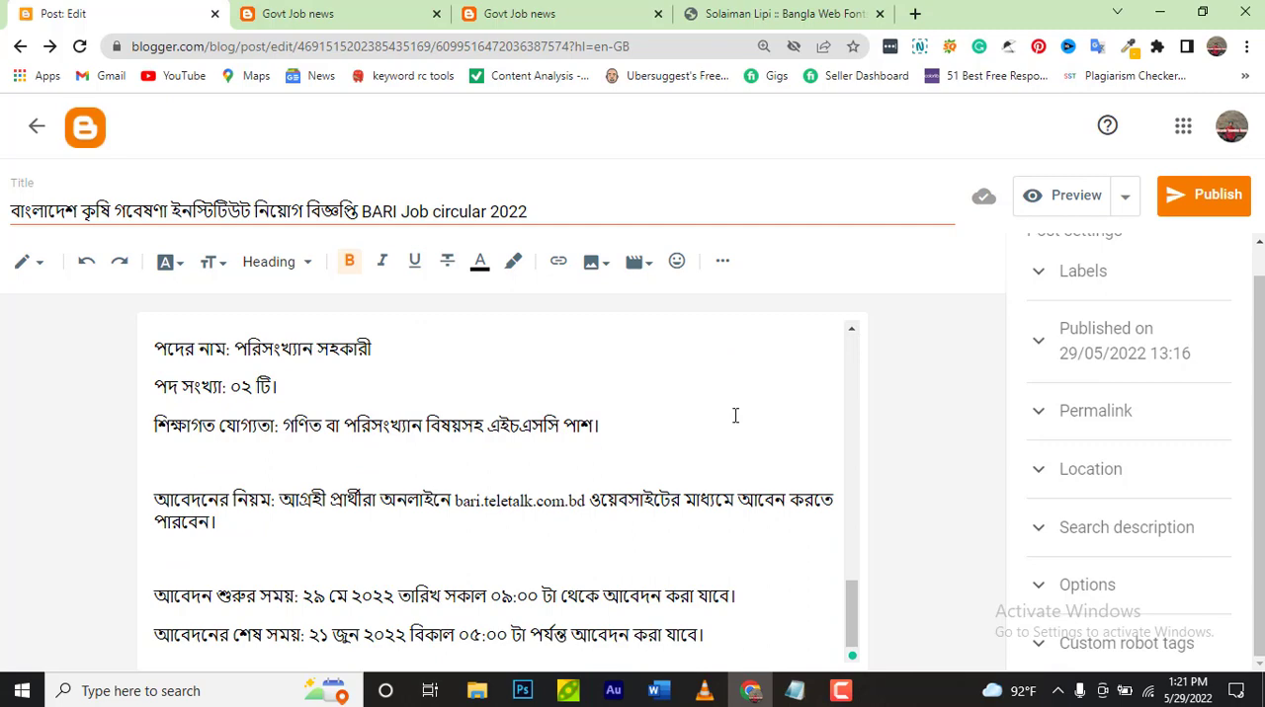
scroll(735, 415, "up", 20)
left_click(1065, 204)
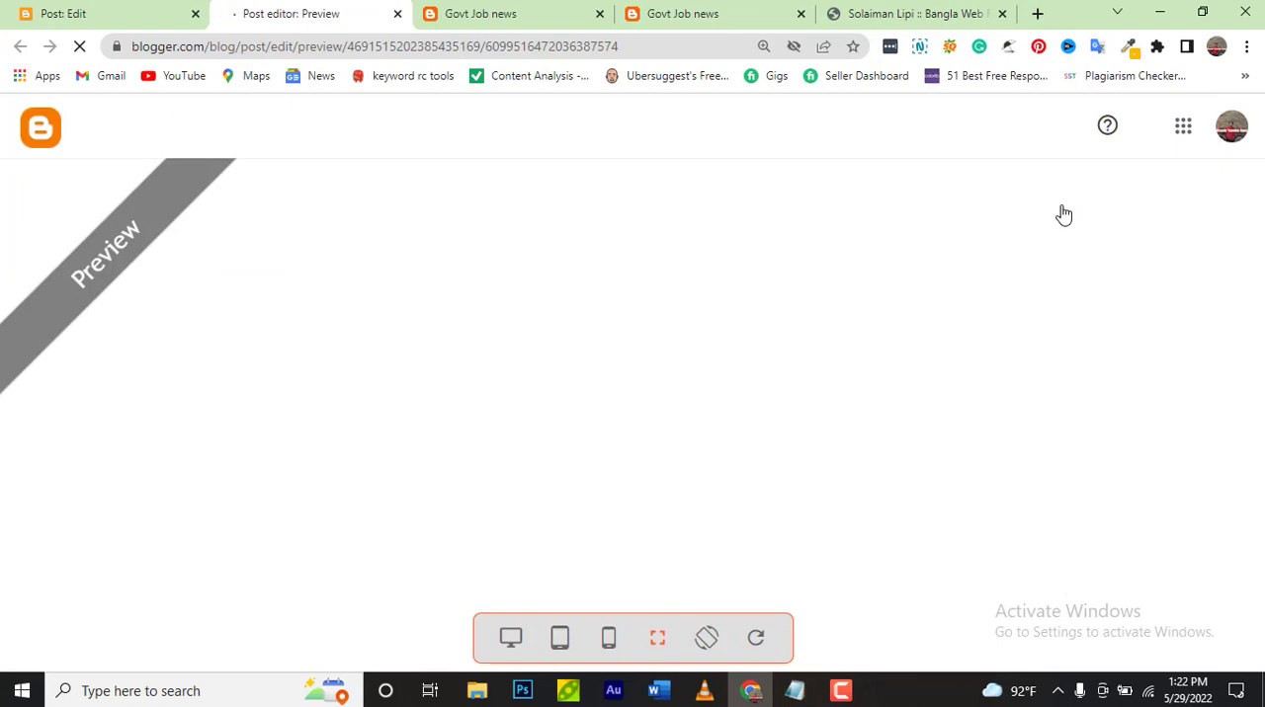
scroll(823, 350, "down", 5)
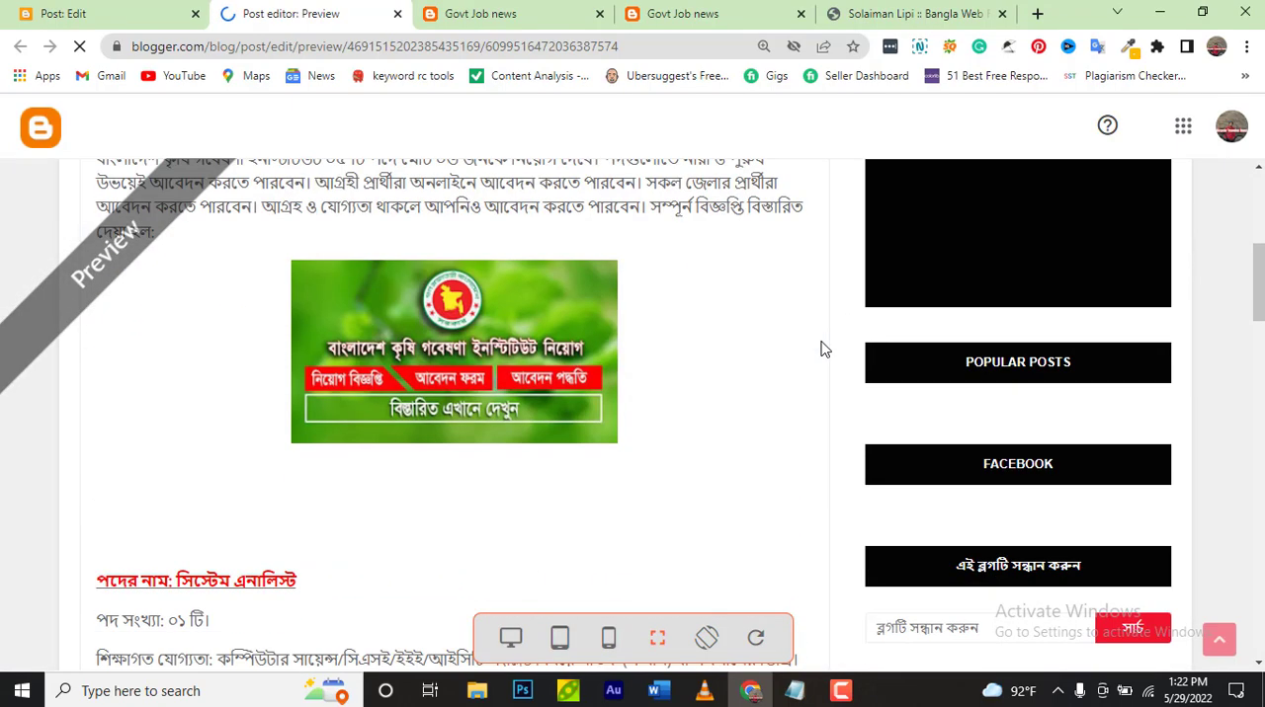
scroll(822, 350, "up", 3)
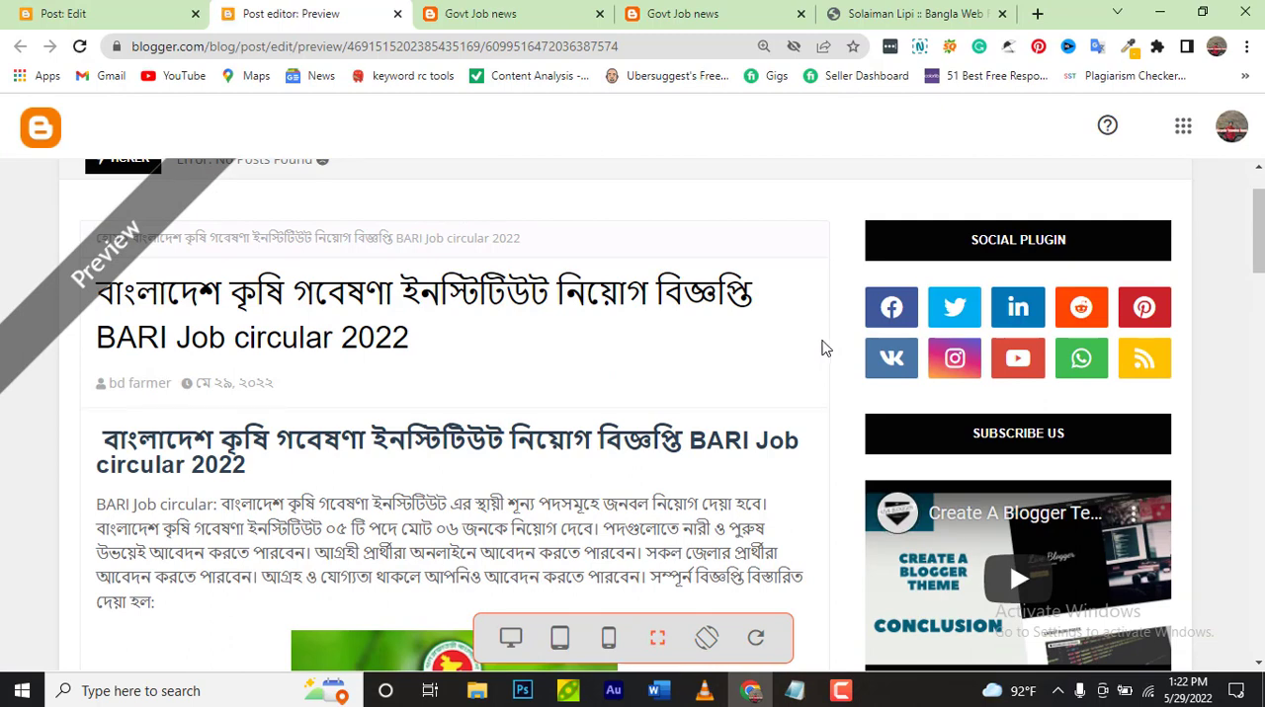
left_click(126, 9)
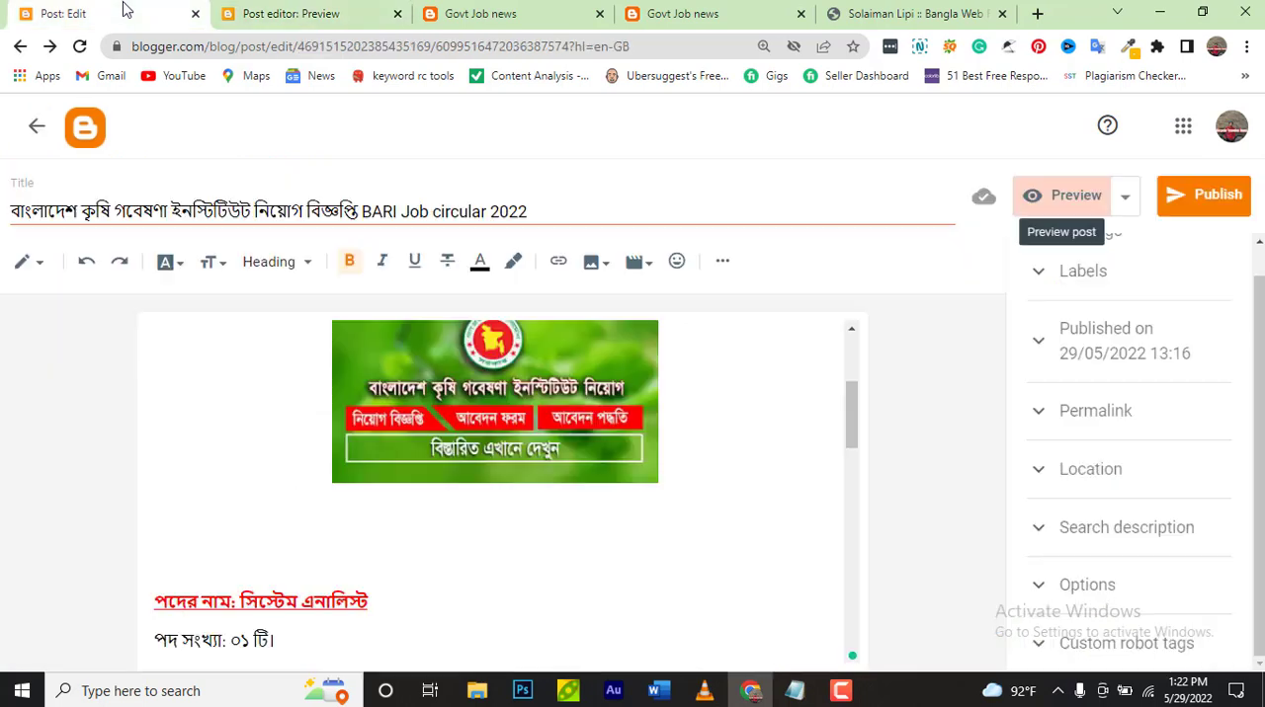